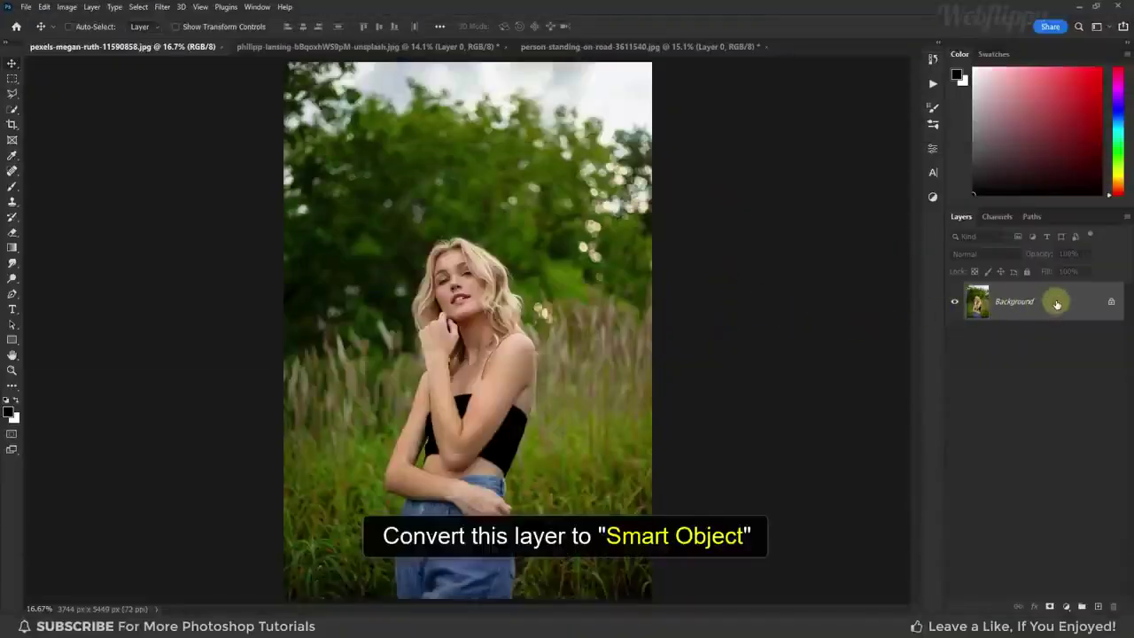
- Convert the portrait's Background layer into a smart object named Layer 0
right_click(1056, 303)
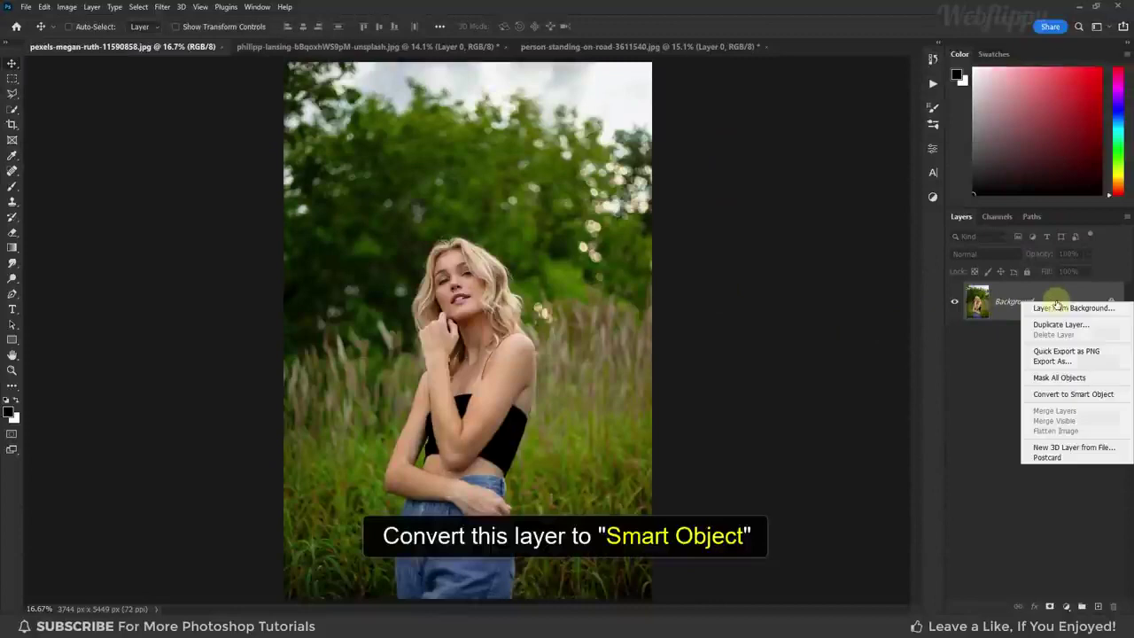
left_click(1066, 396)
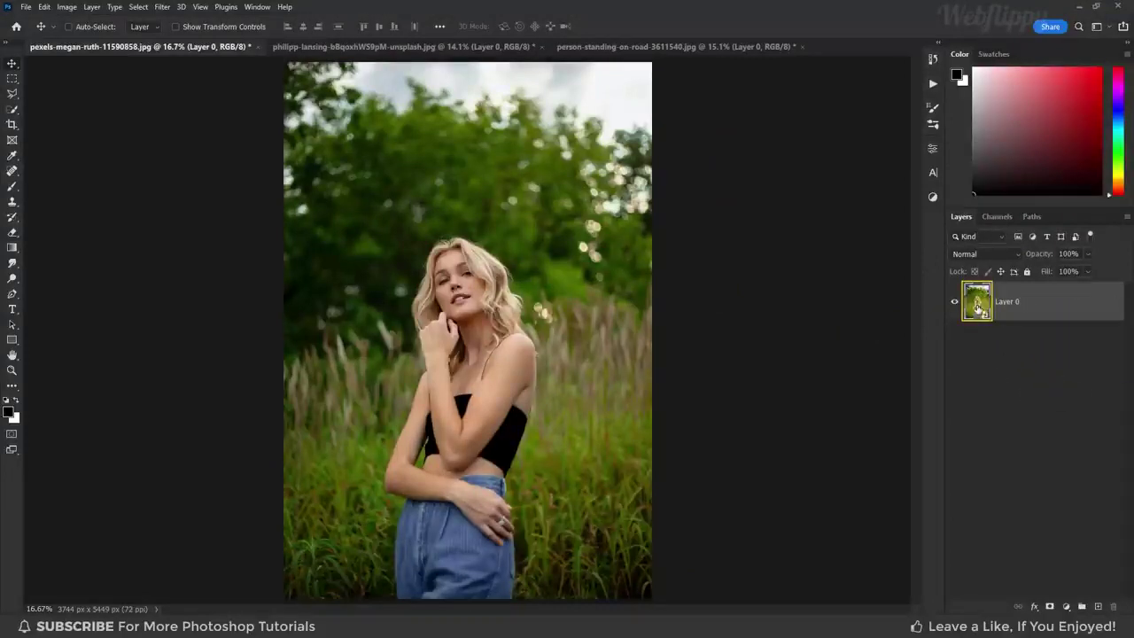
left_click(165, 8)
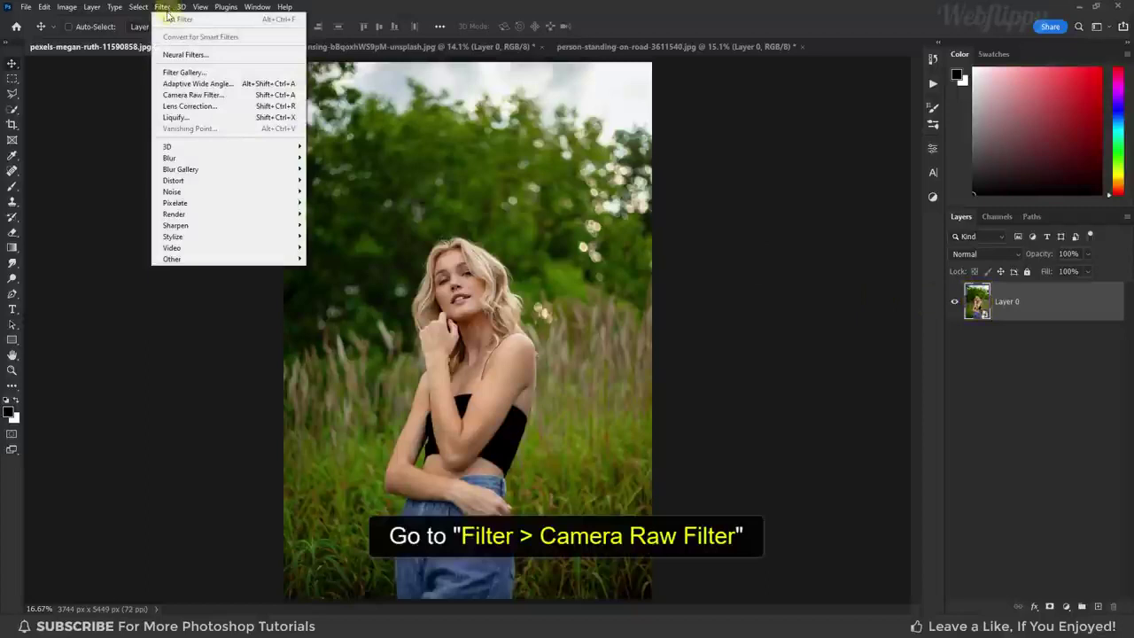
- In Camera Raw Basic, set Temperature +5, Contrast +30, Shadows -50, Blacks -40 and Clarity +20
left_click(191, 95)
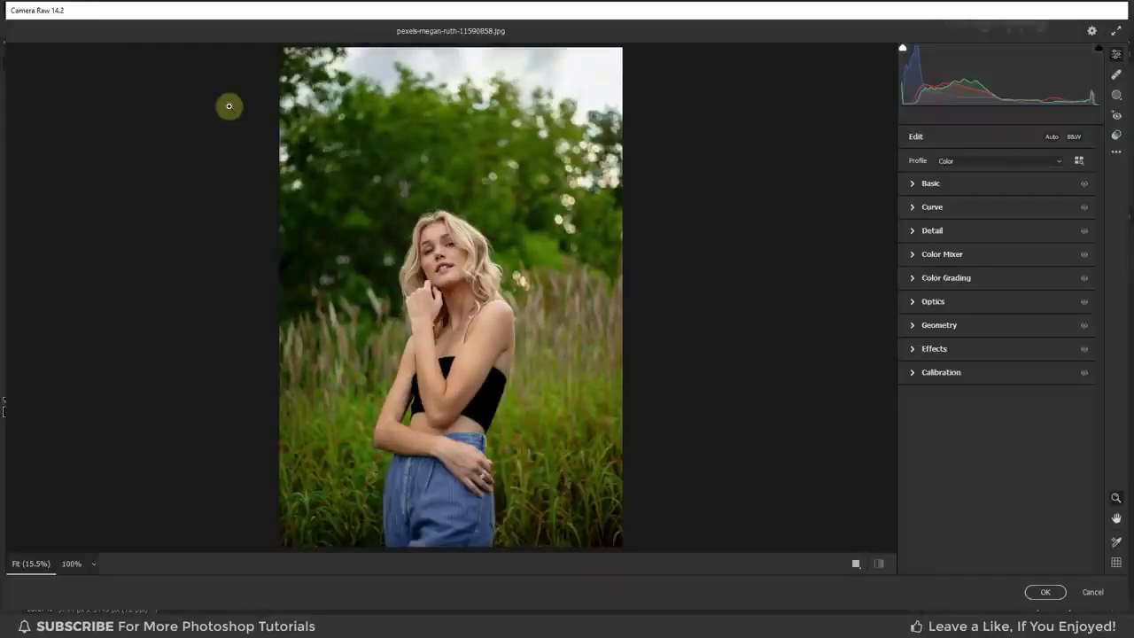
left_click(911, 184)
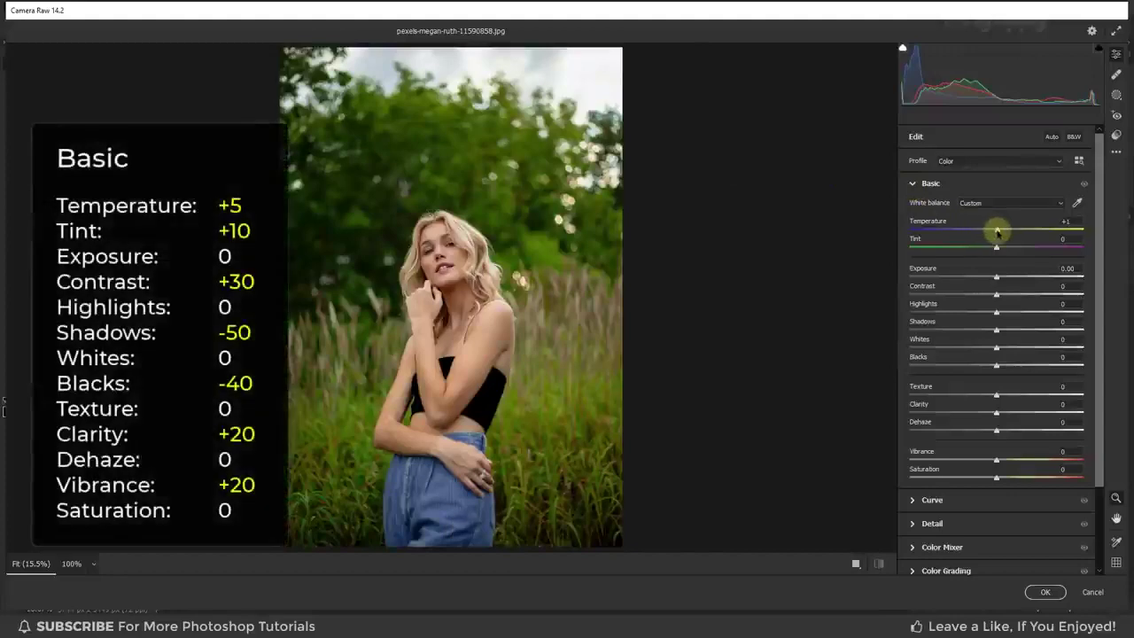
left_click_drag(998, 232, 1006, 253)
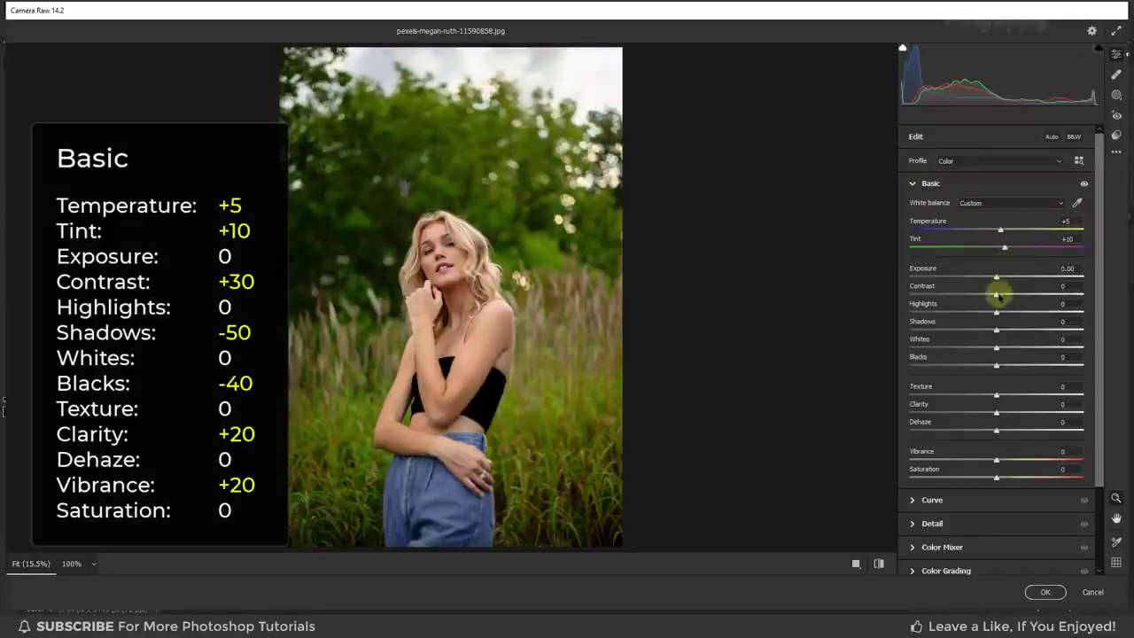
left_click(1064, 285)
type("3")
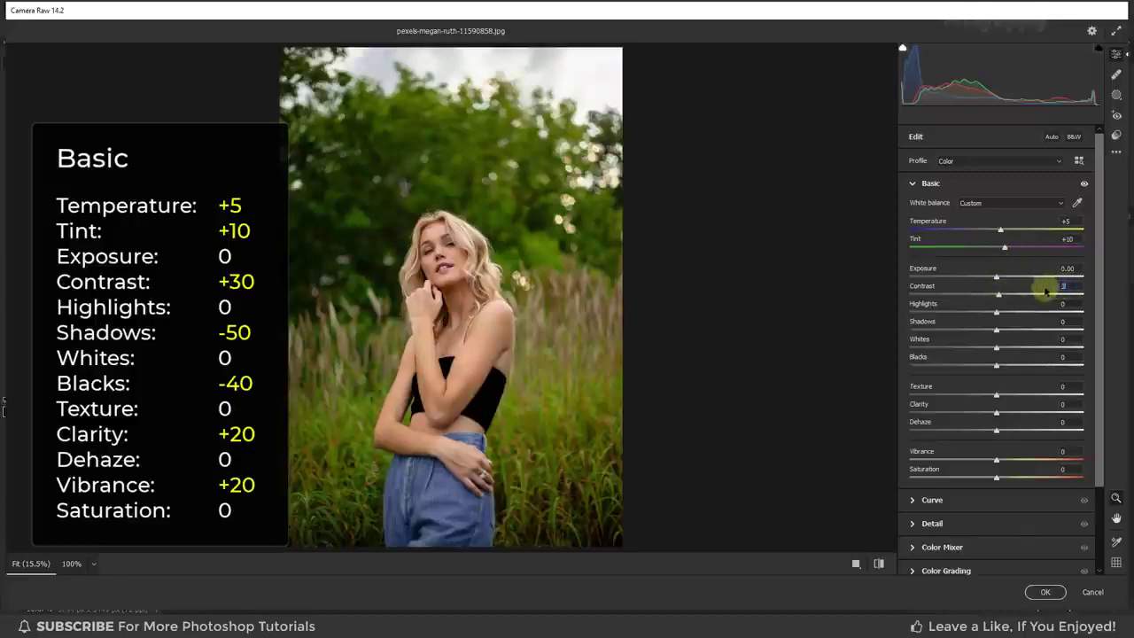
type("0")
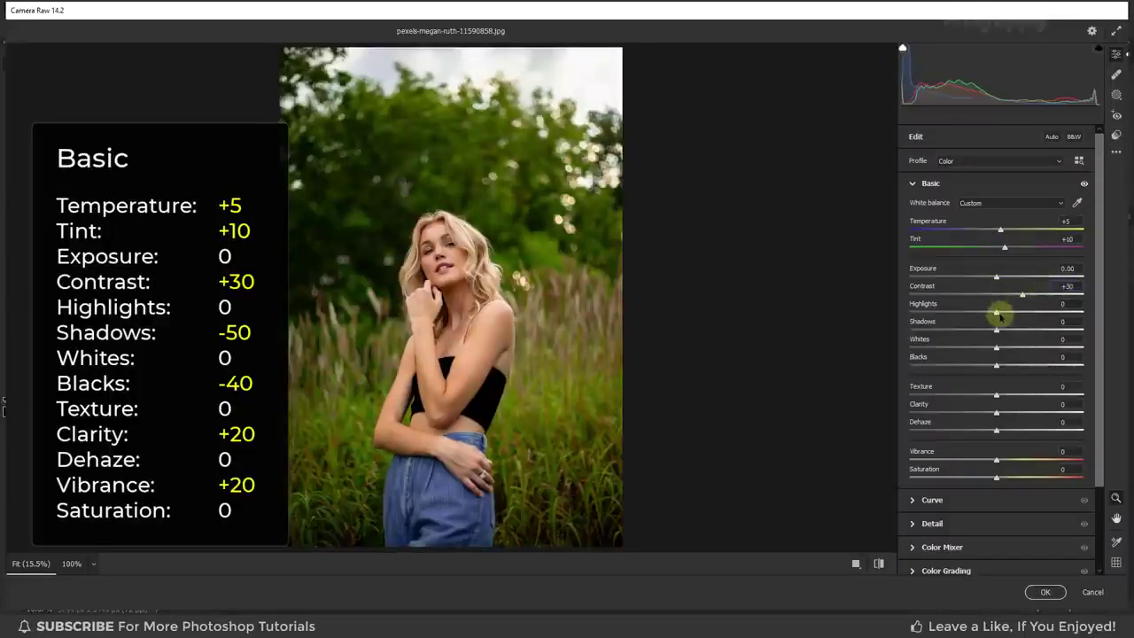
left_click_drag(999, 332, 973, 331)
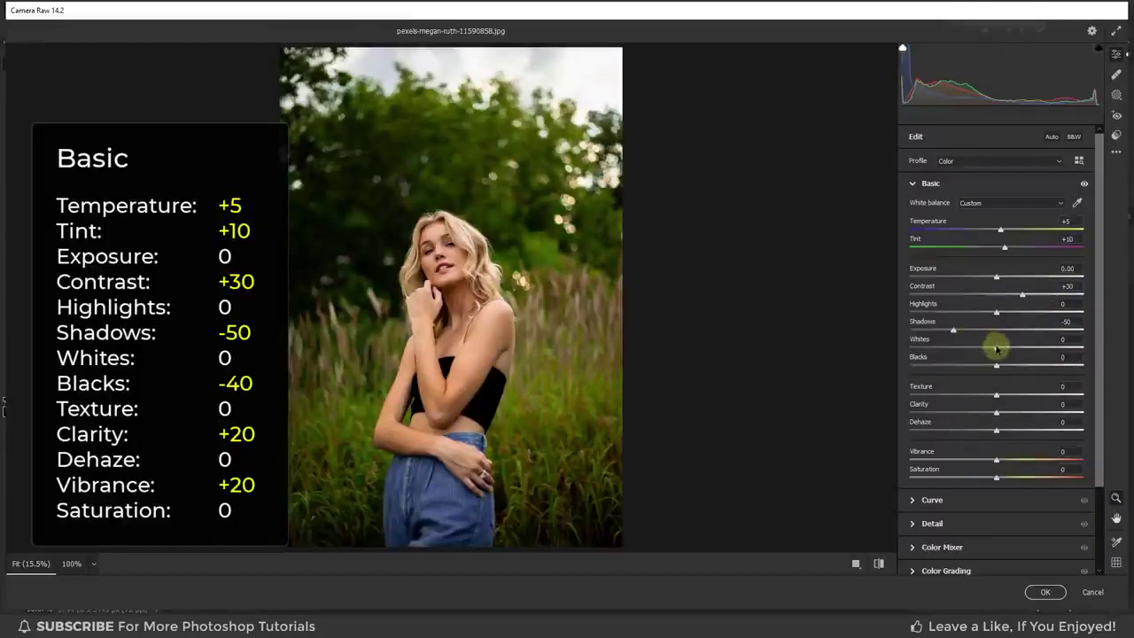
left_click_drag(997, 366, 971, 367)
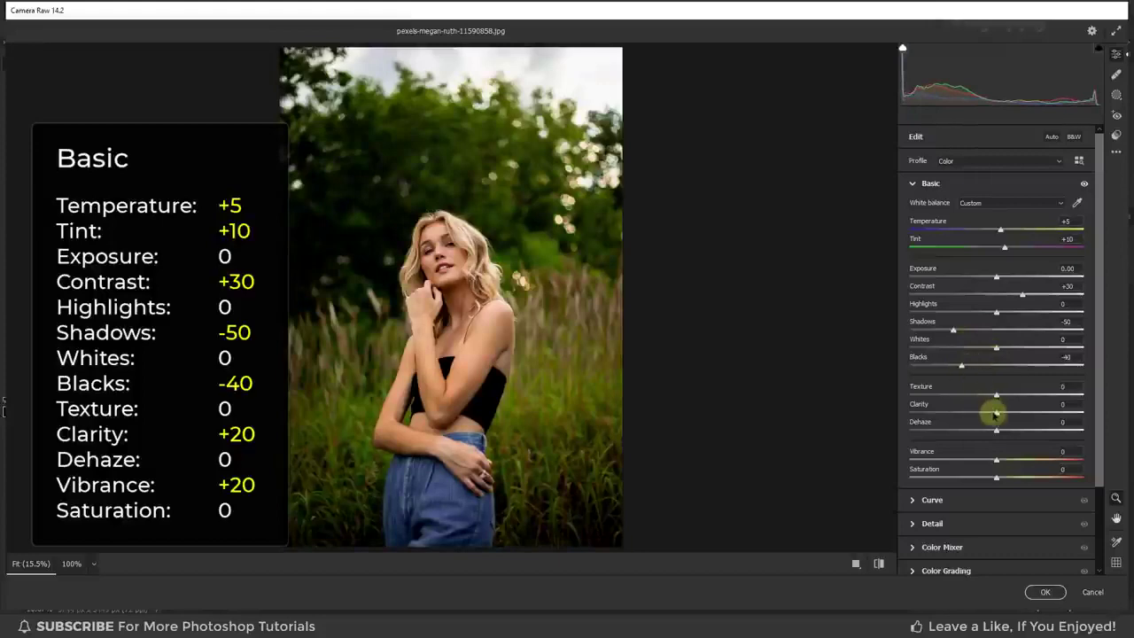
left_click_drag(996, 412, 1007, 414)
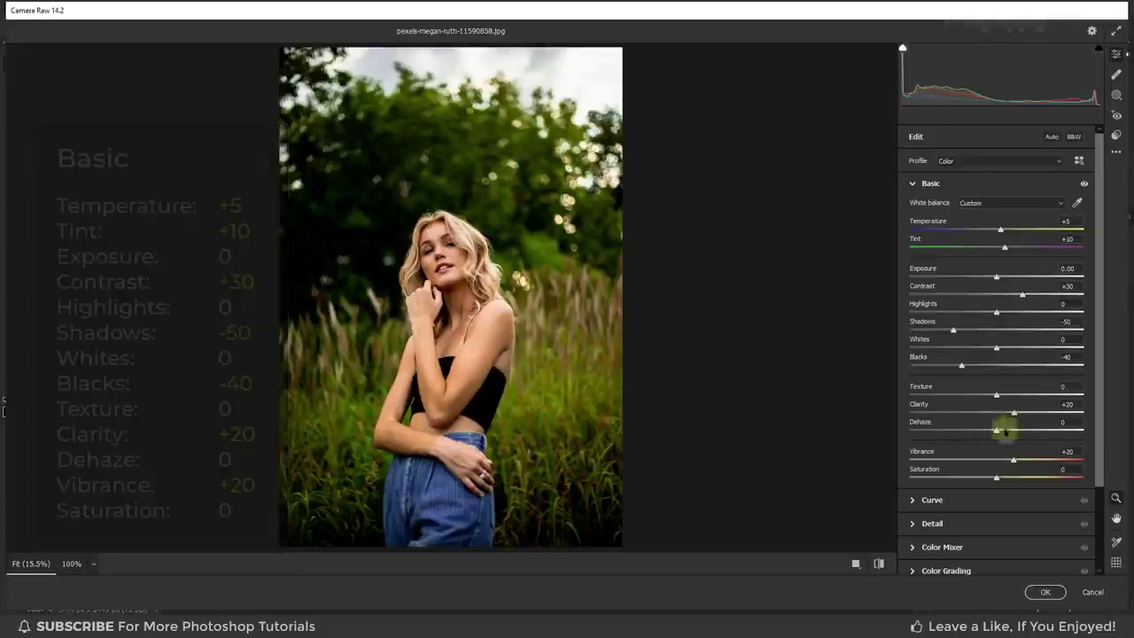
left_click(913, 185)
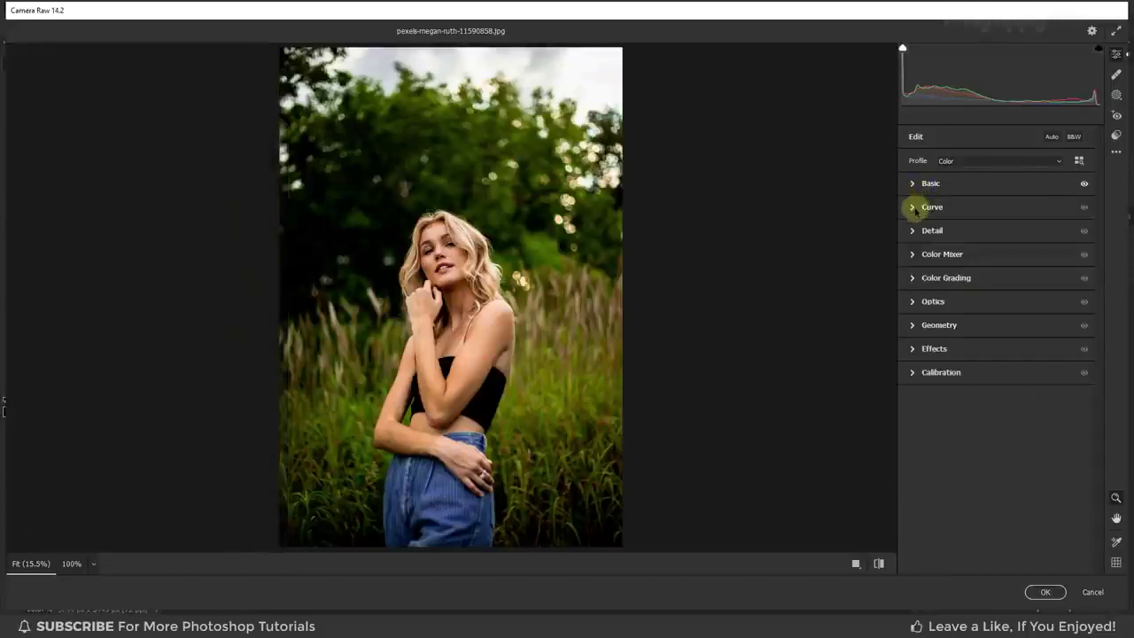
- Add a curve anchor at 64, lift the black point to Output 15, and raise sharpening
left_click(914, 208)
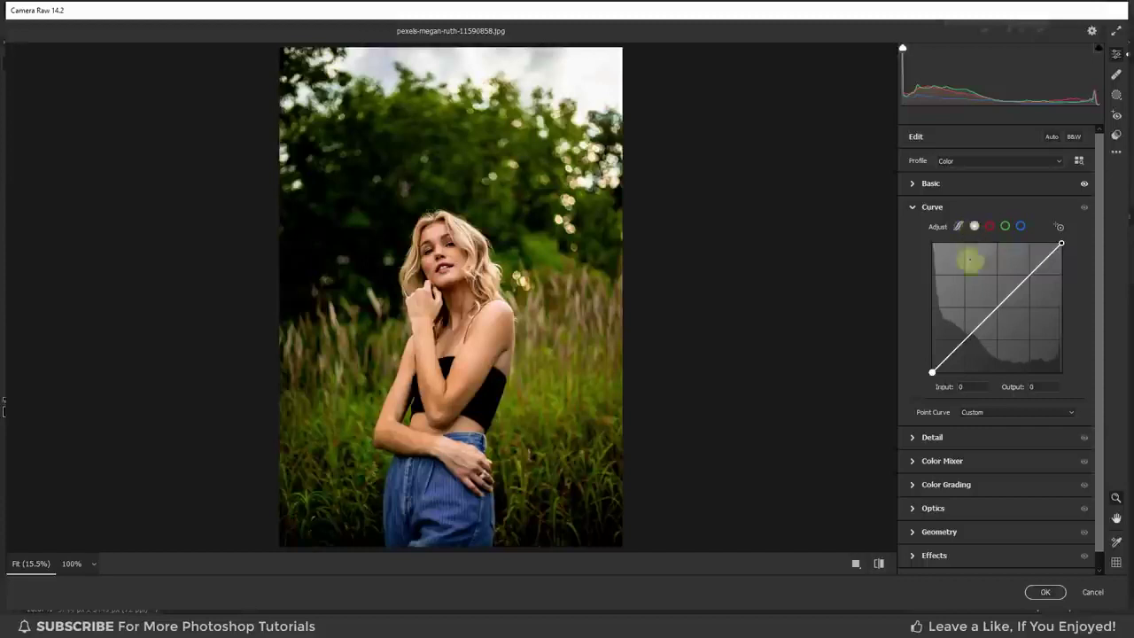
left_click(965, 339)
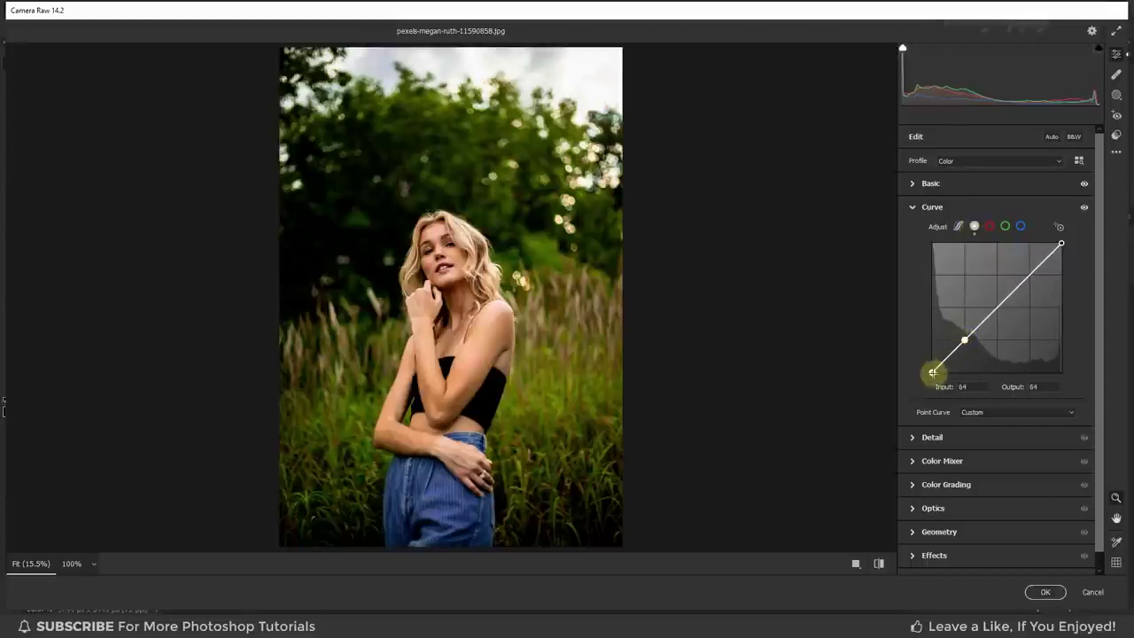
left_click(1026, 387)
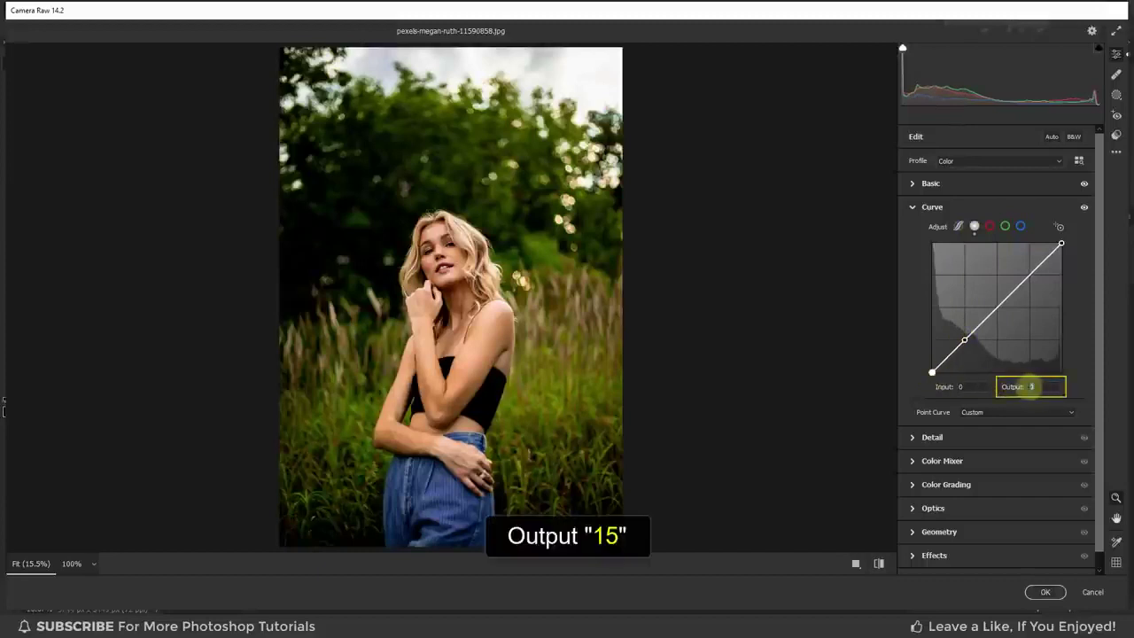
type("15")
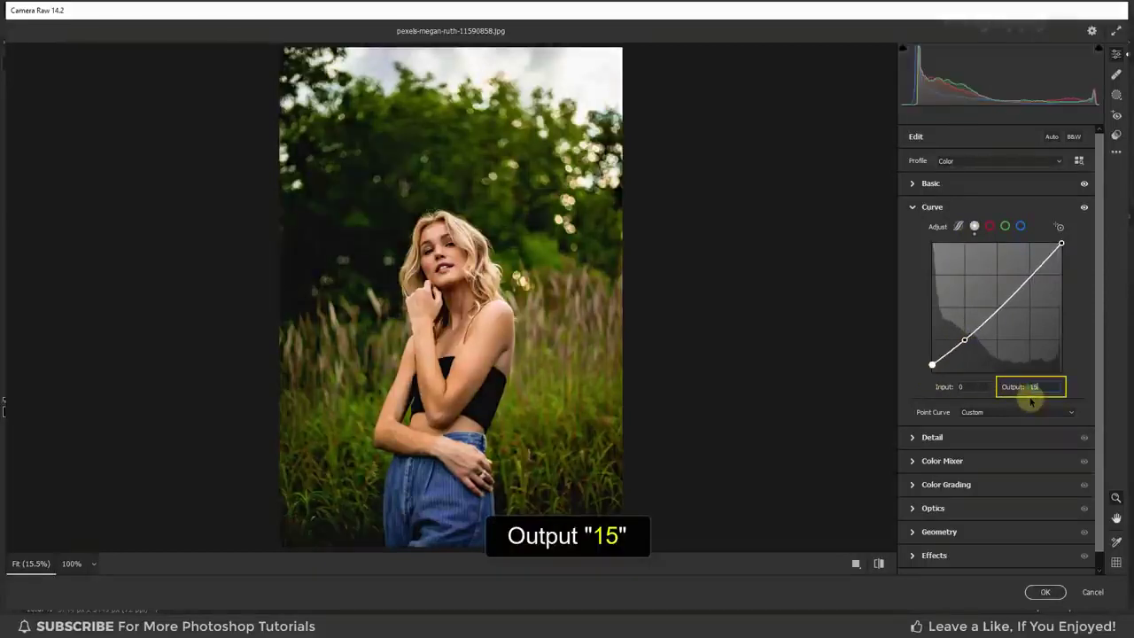
left_click(912, 207)
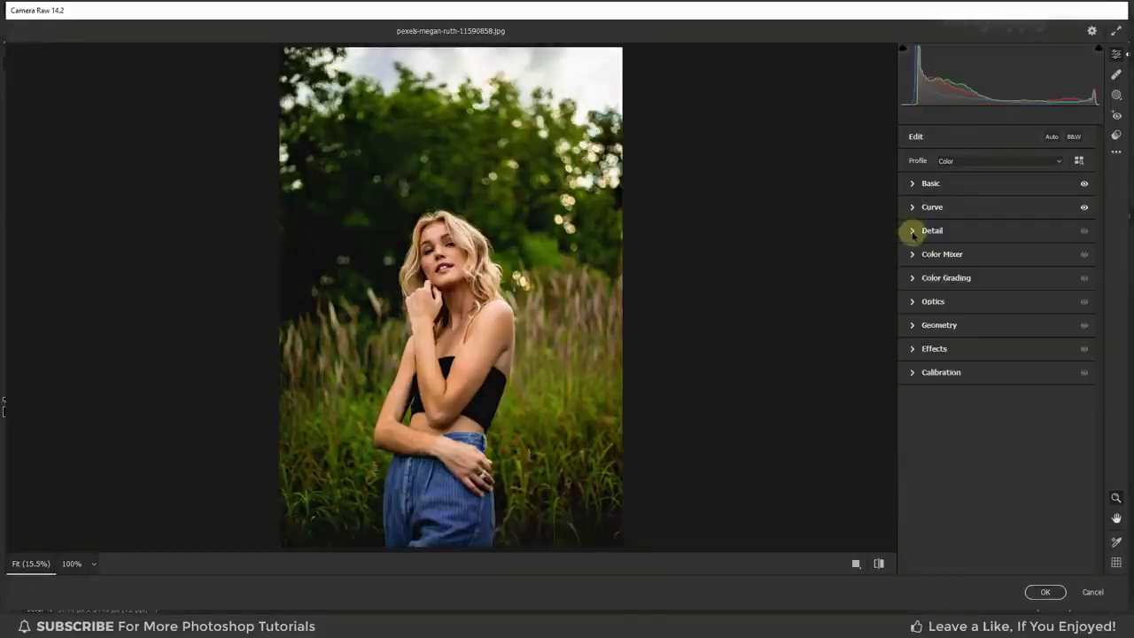
left_click(912, 230)
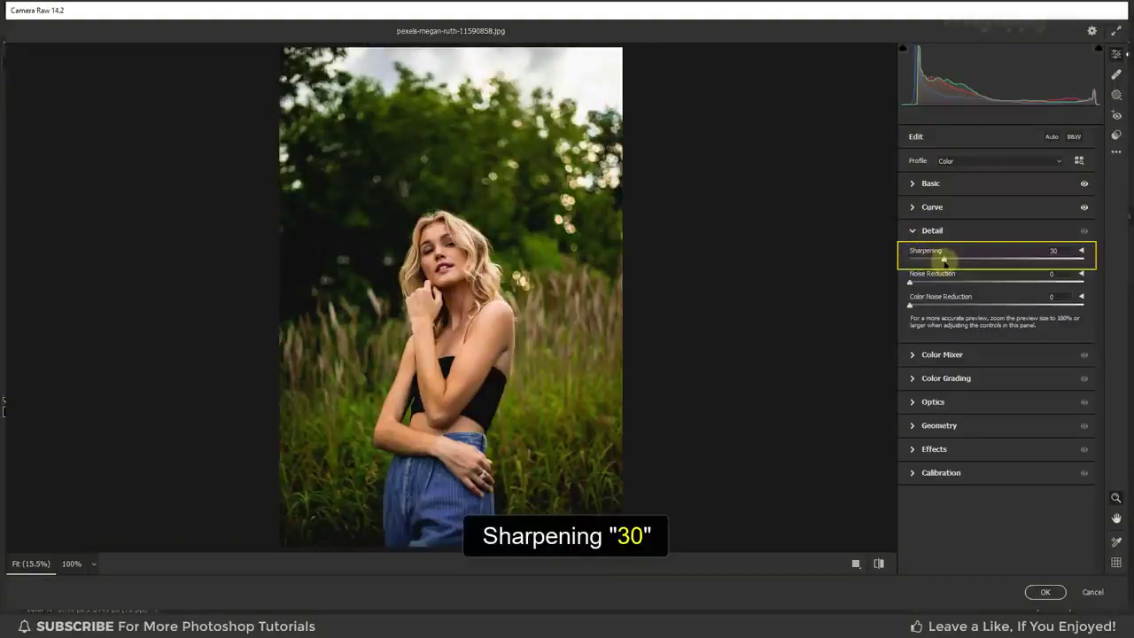
left_click(912, 231)
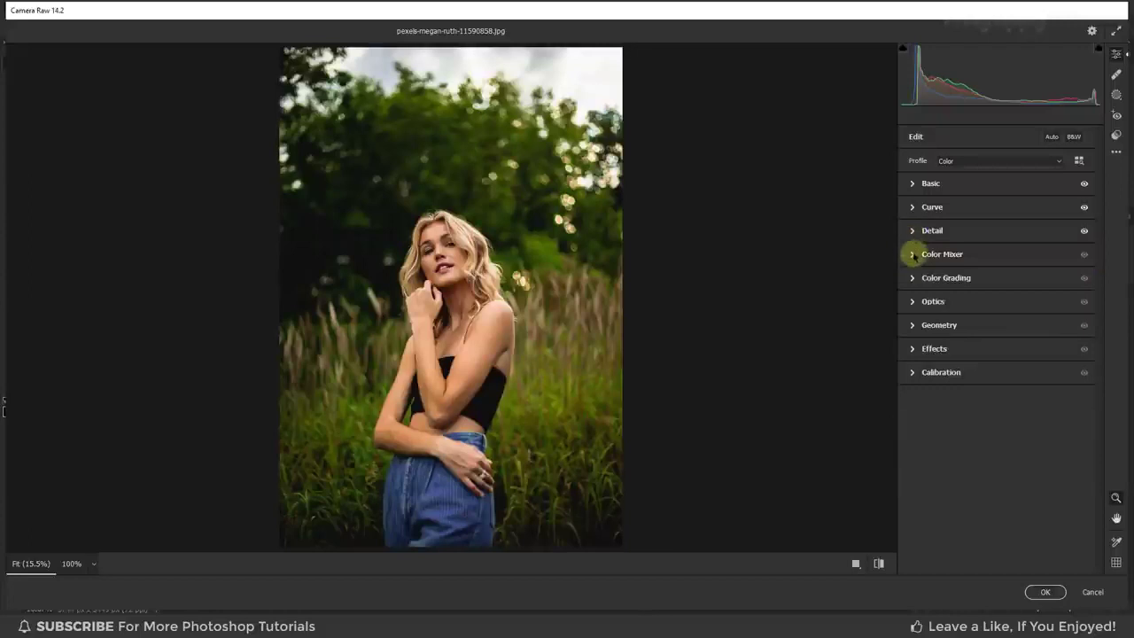
- In the Color Mixer, shift the Reds hue toward orange and push Yellows hue strongly negative
left_click(913, 255)
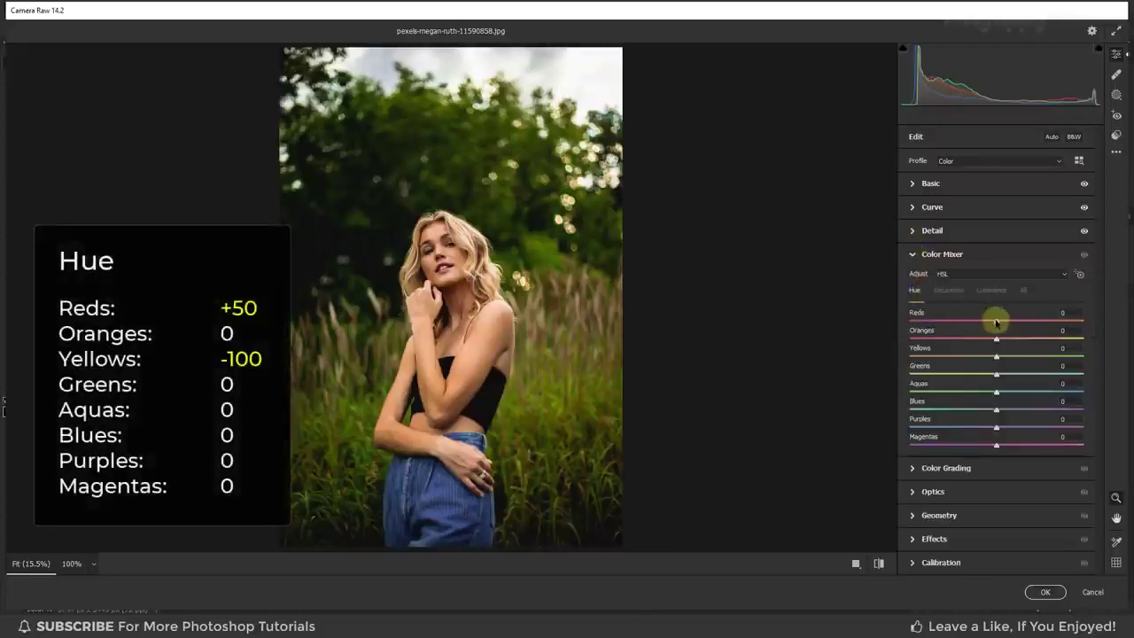
left_click_drag(996, 322, 1020, 326)
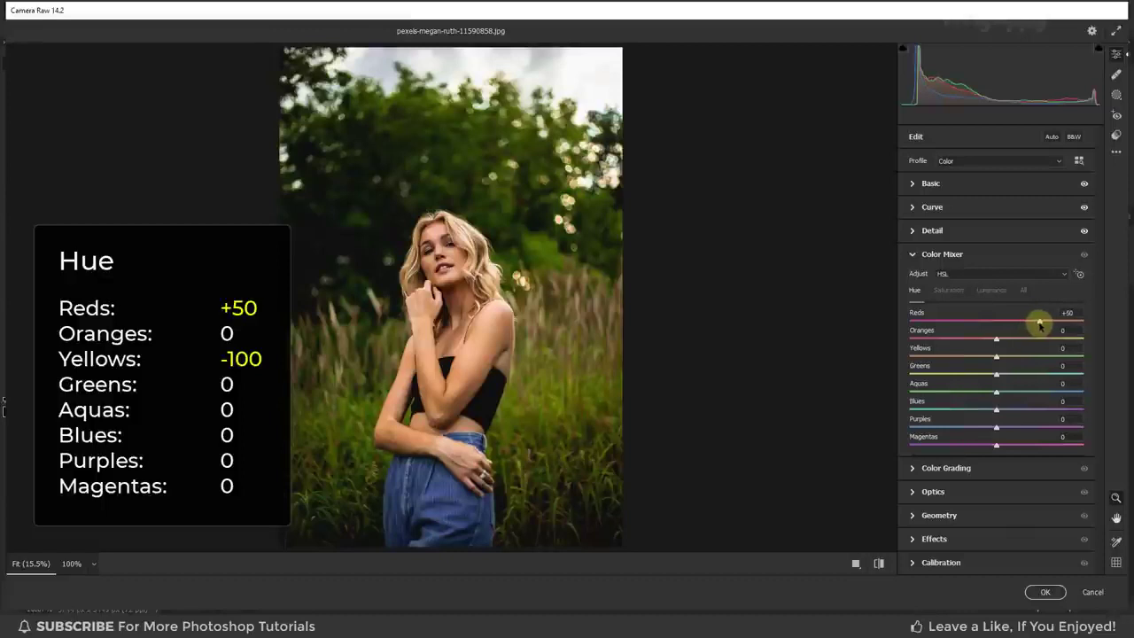
left_click_drag(997, 358, 922, 358)
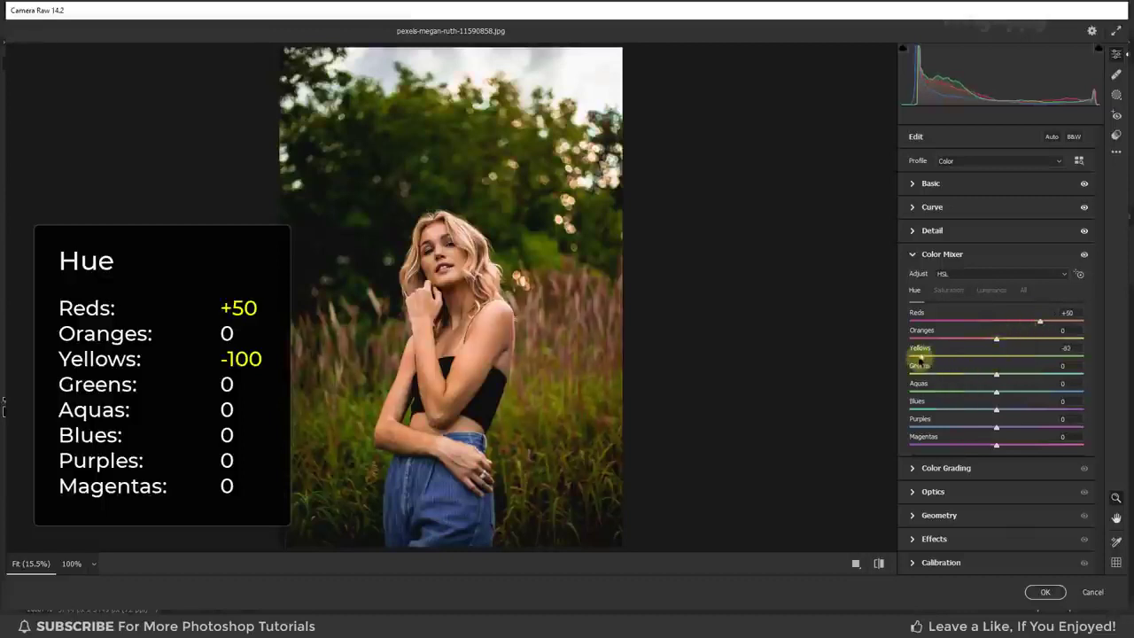
- Lower Oranges saturation to -25 and desaturate Yellows through Magentas to about -100
left_click(948, 292)
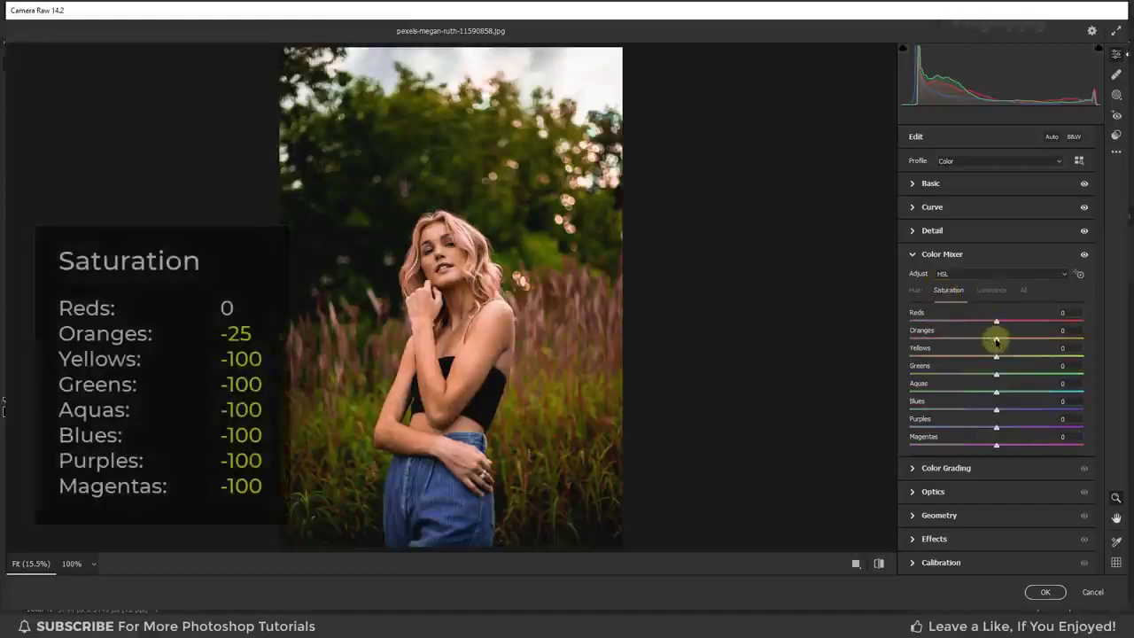
left_click_drag(995, 341, 989, 341)
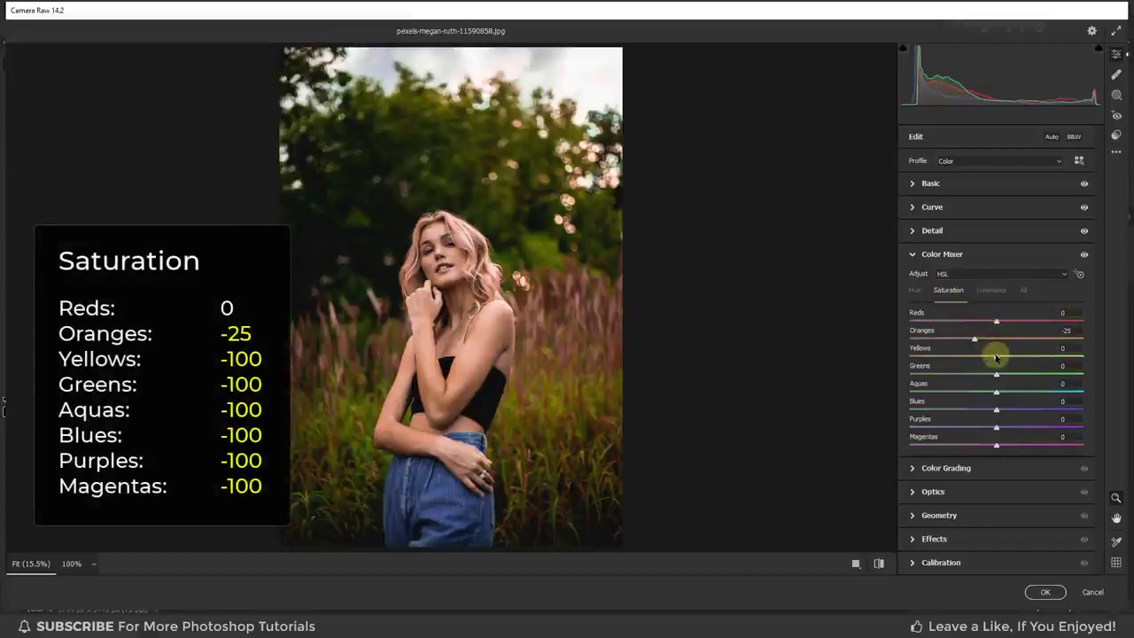
left_click_drag(996, 356, 913, 356)
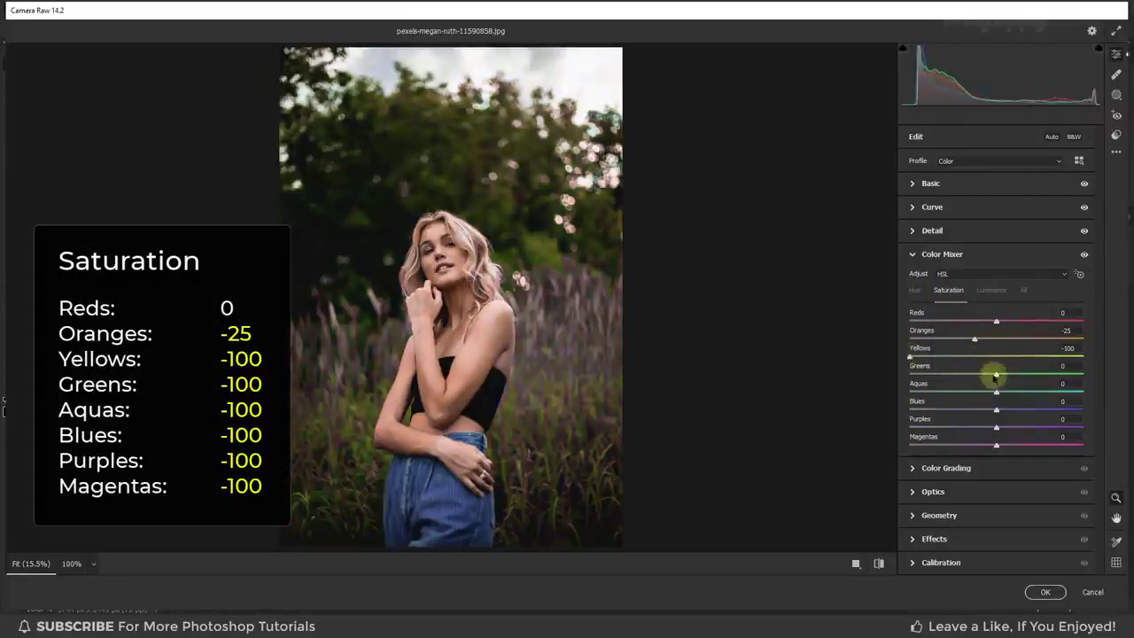
left_click_drag(995, 372, 898, 375)
left_click_drag(996, 392, 898, 391)
left_click_drag(996, 410, 899, 409)
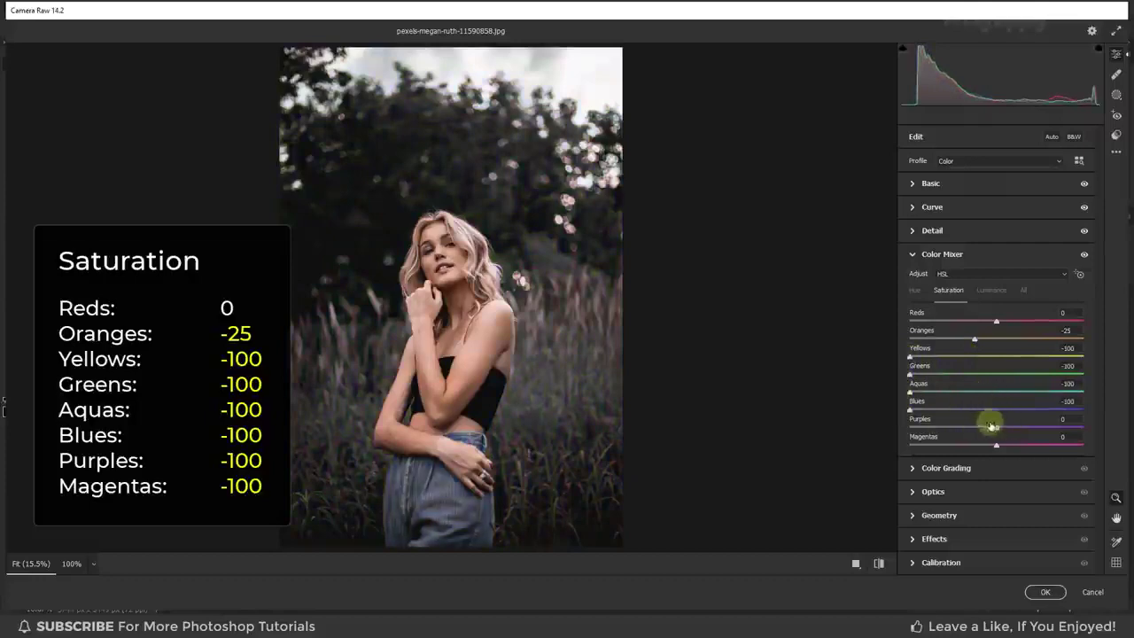
left_click_drag(996, 427, 901, 427)
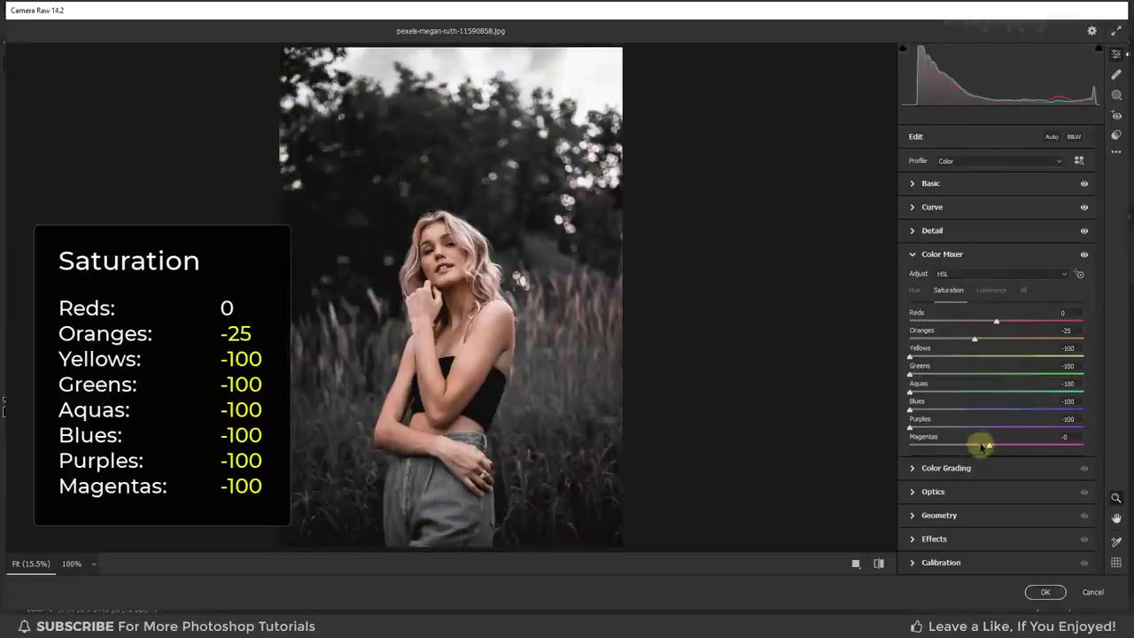
left_click_drag(982, 444, 892, 446)
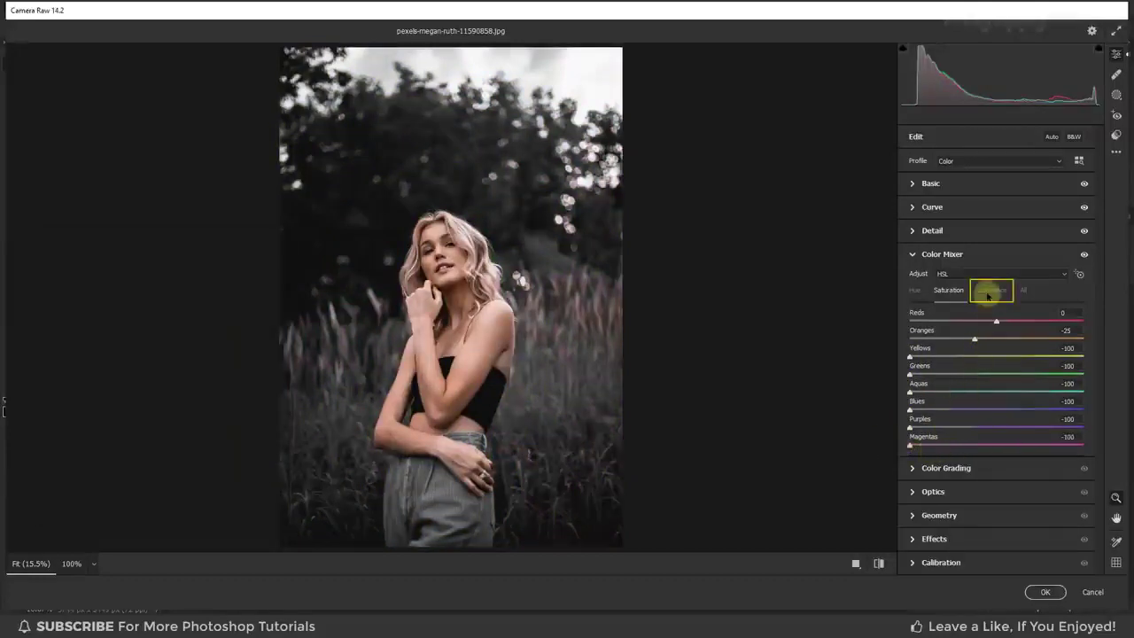
- Set the Luminance of all eight colour ranges to +10
left_click(990, 292)
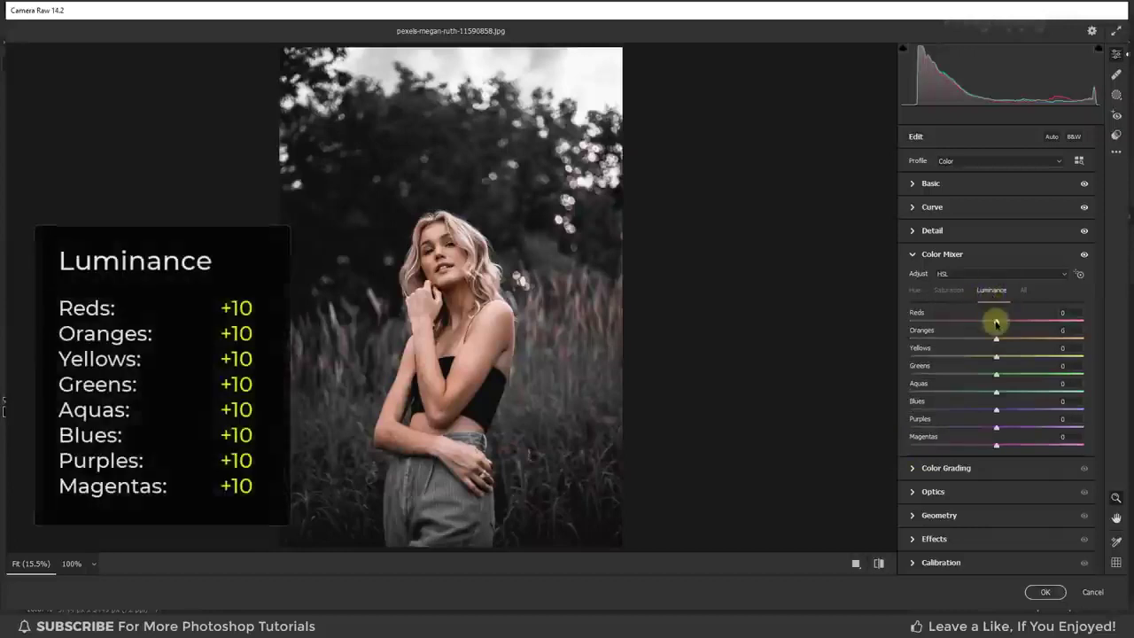
left_click(1059, 312)
type("10")
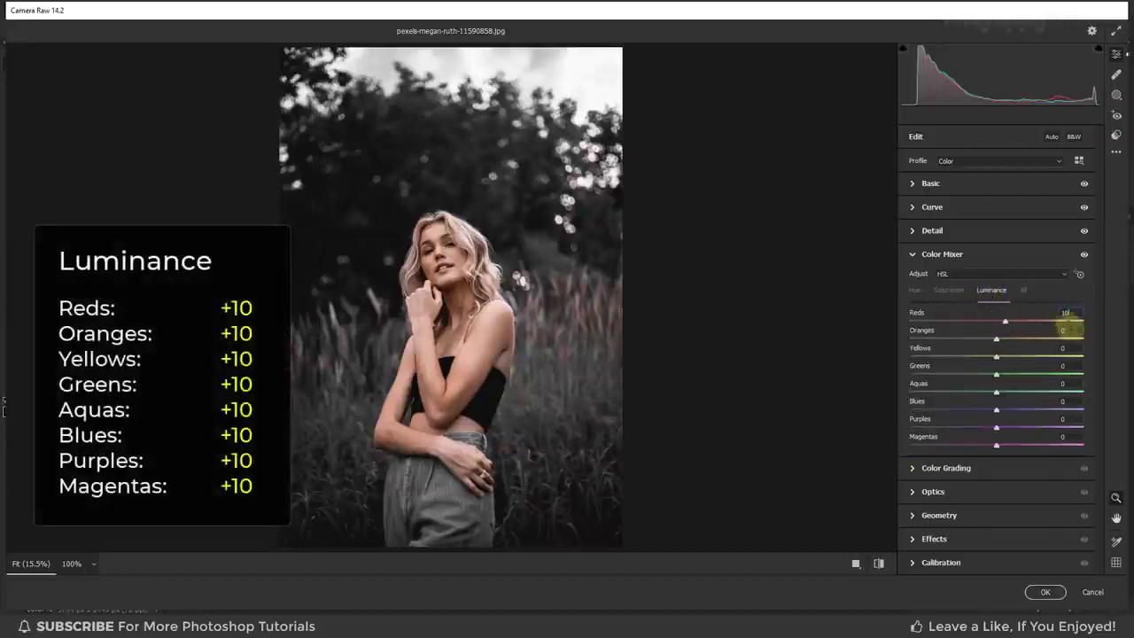
left_click(1064, 330)
type("10")
left_click(1048, 348)
type("10")
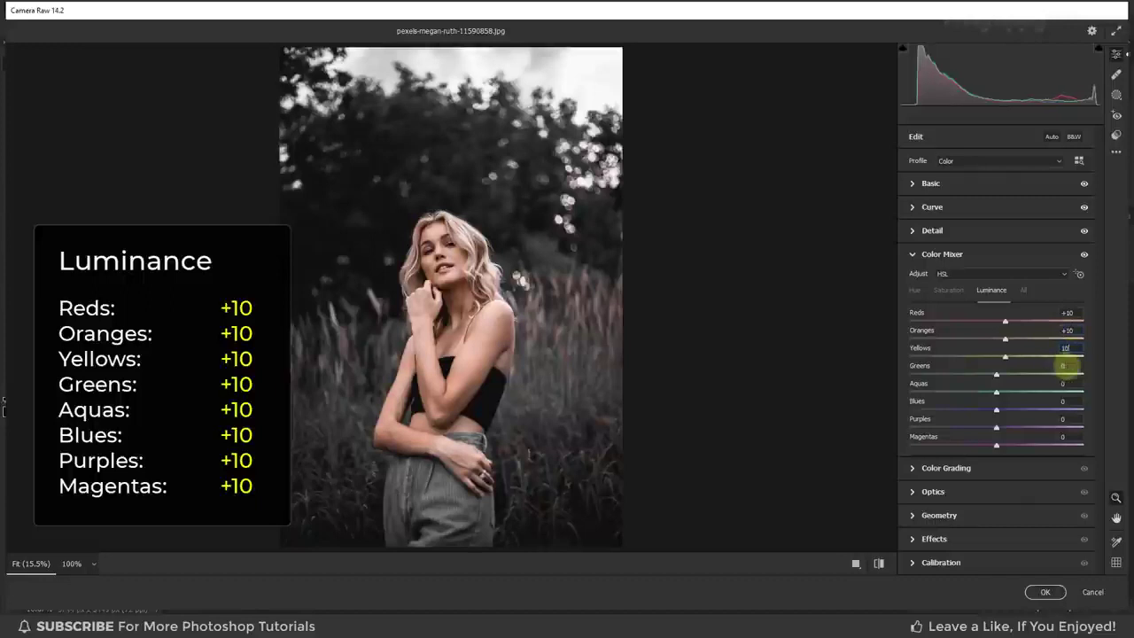
type("10")
left_click(1063, 383)
type("10")
left_click(1063, 400)
type("10")
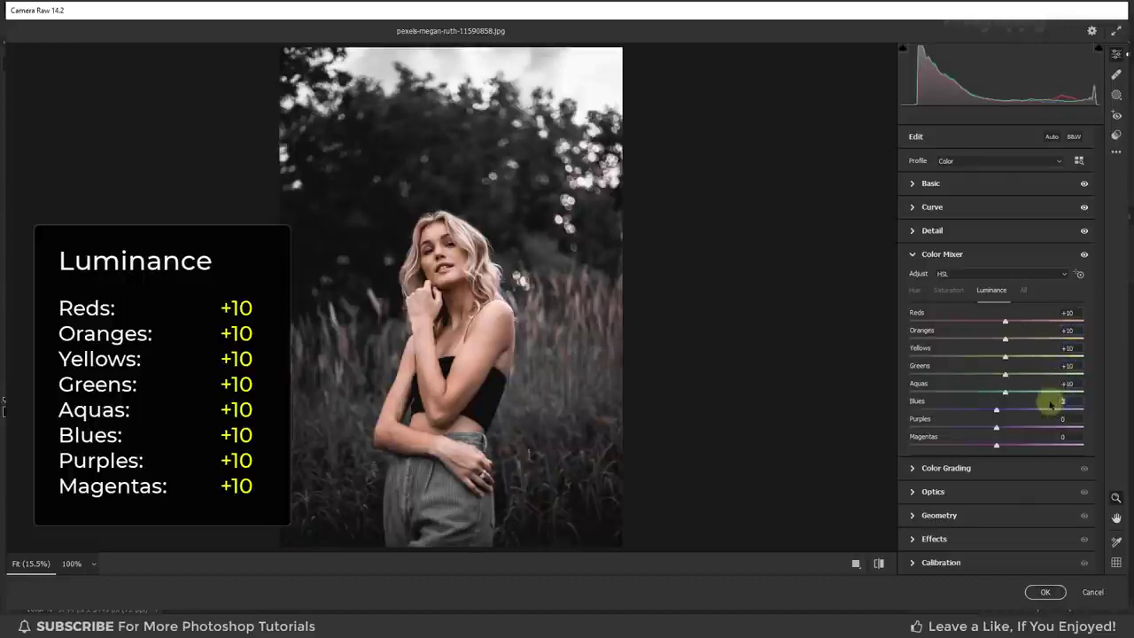
type("10")
left_click(1064, 436)
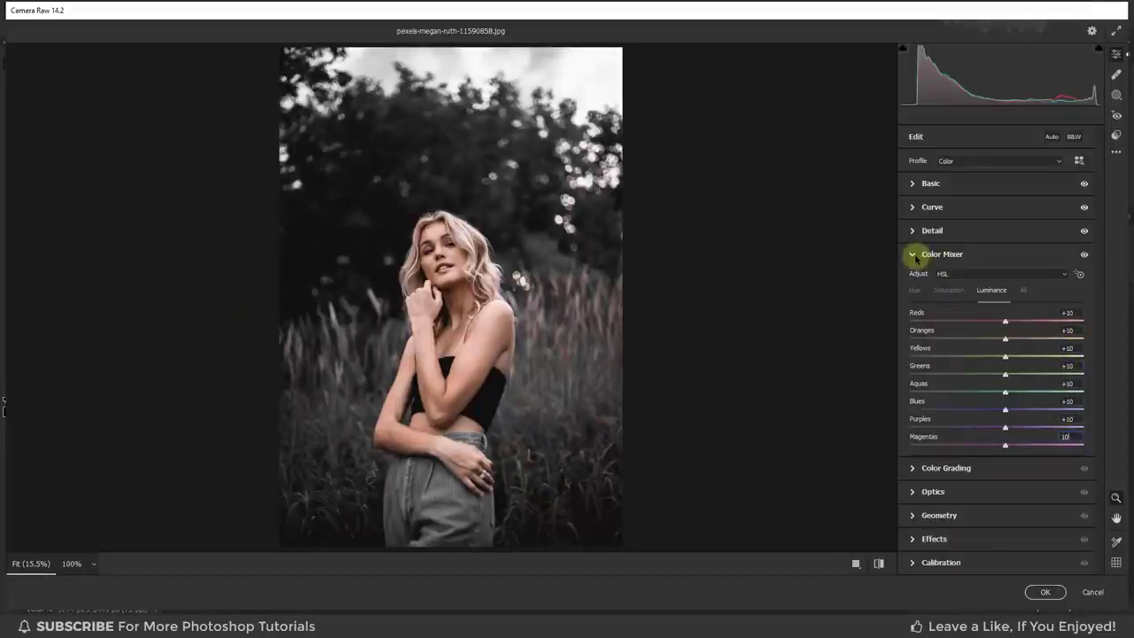
left_click(914, 255)
- Tint the Color Grading highlights with Hue 30 and Saturation 5
left_click(914, 278)
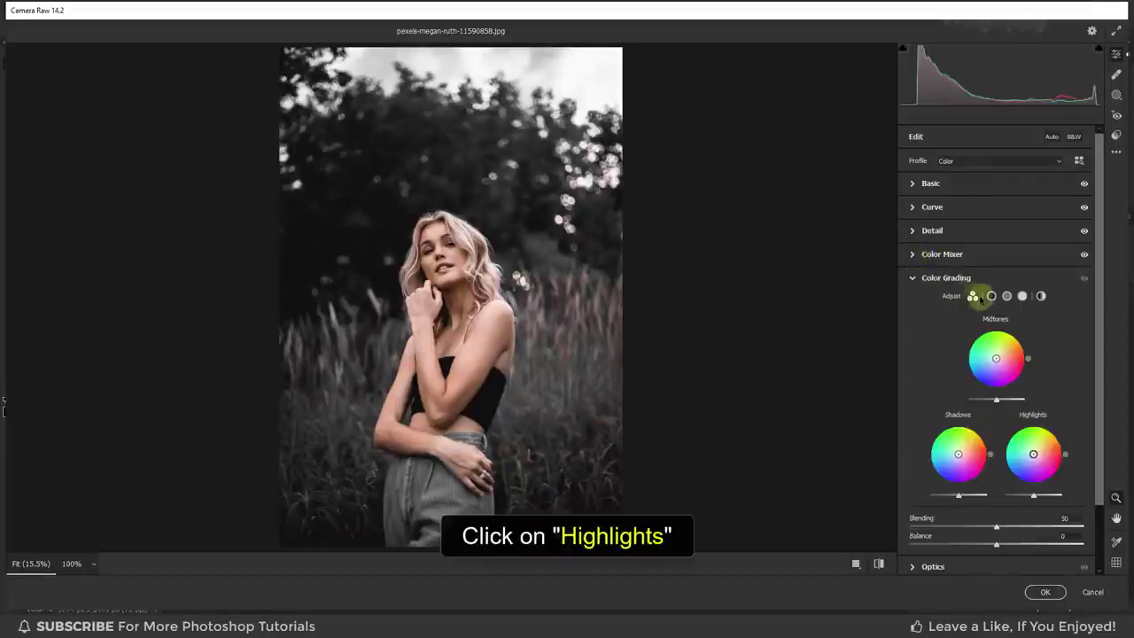
left_click(1023, 296)
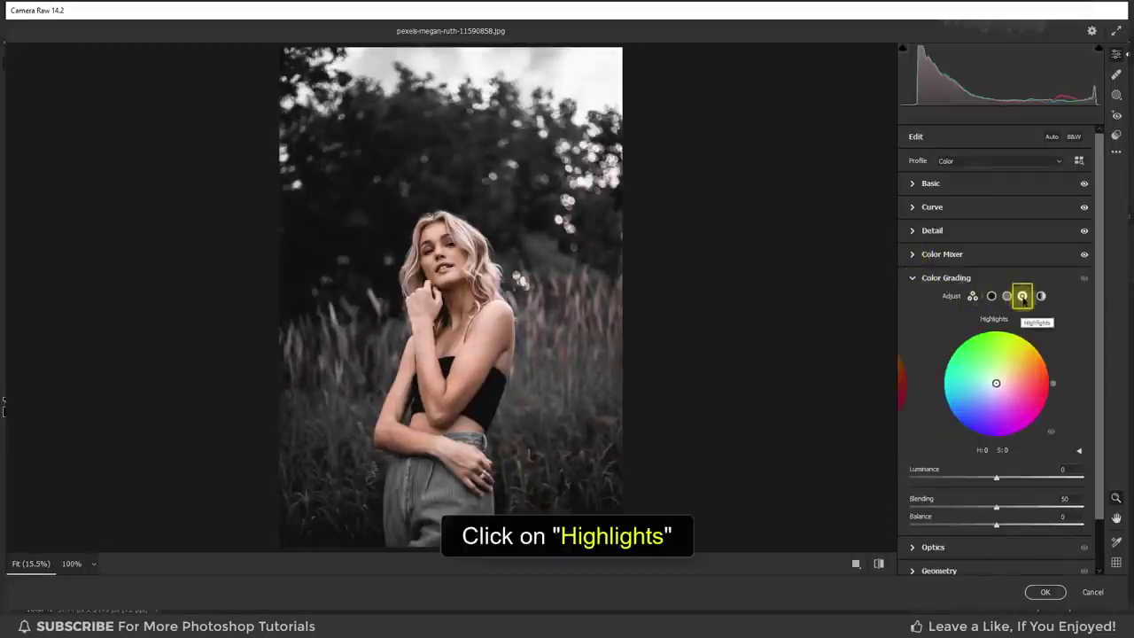
left_click(1079, 453)
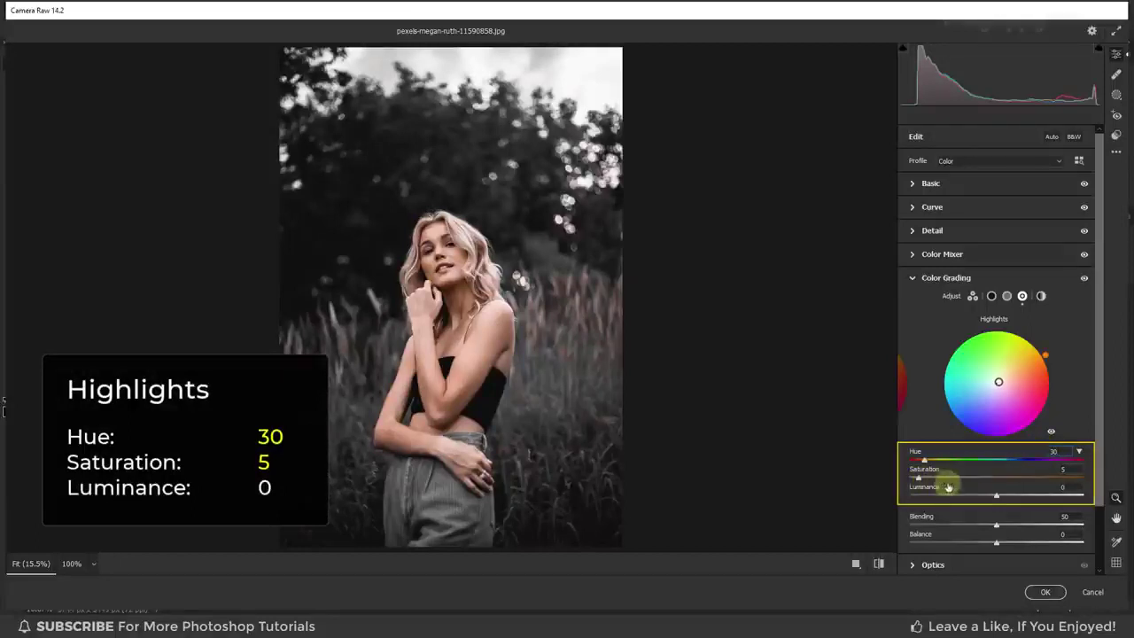
- Add a -70 Optics vignette to darken the photo's edges
left_click(910, 280)
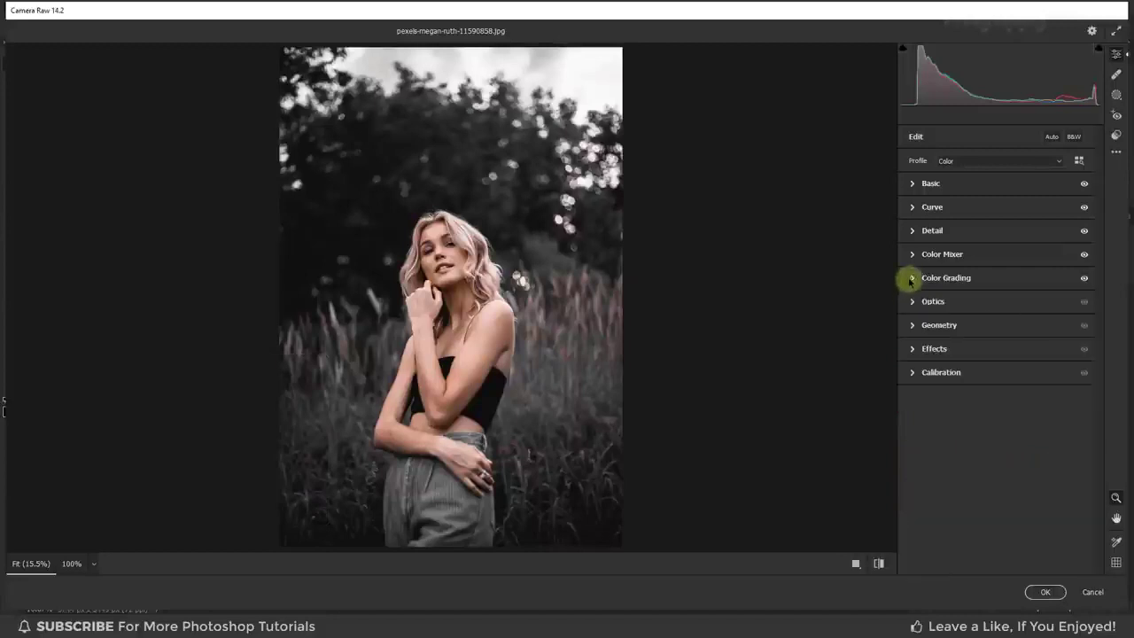
left_click(913, 301)
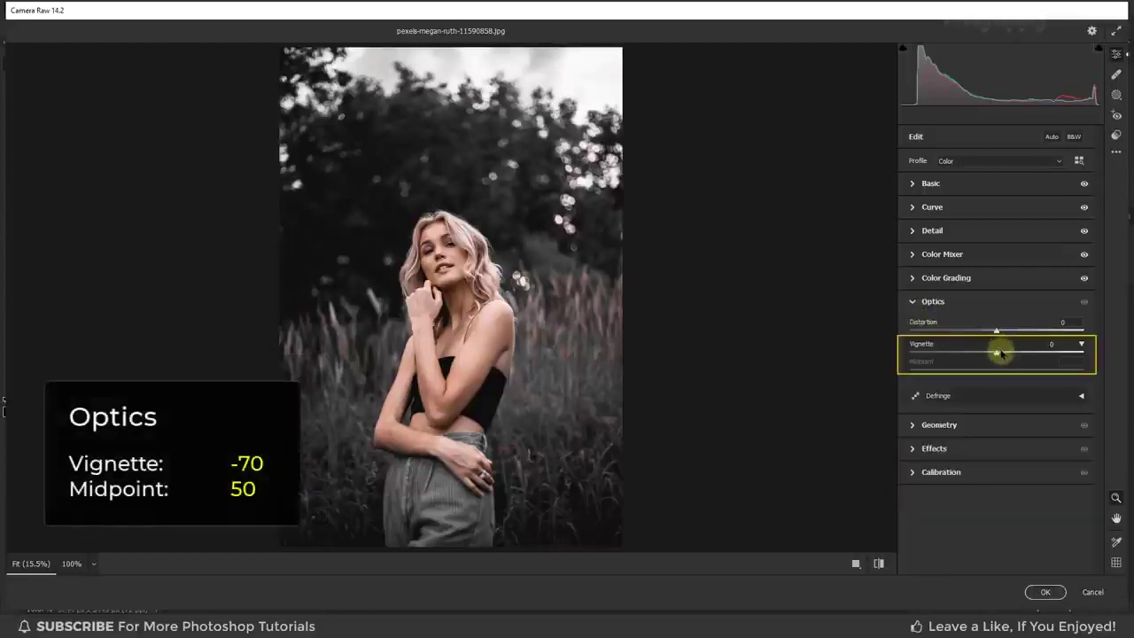
left_click_drag(997, 354, 944, 357)
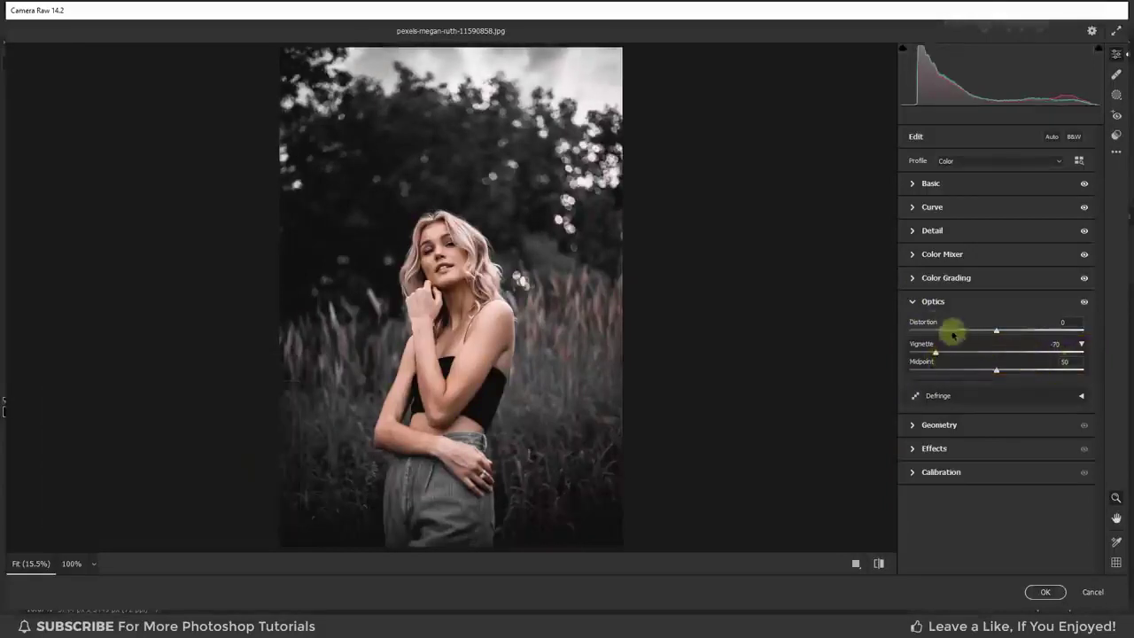
left_click(912, 301)
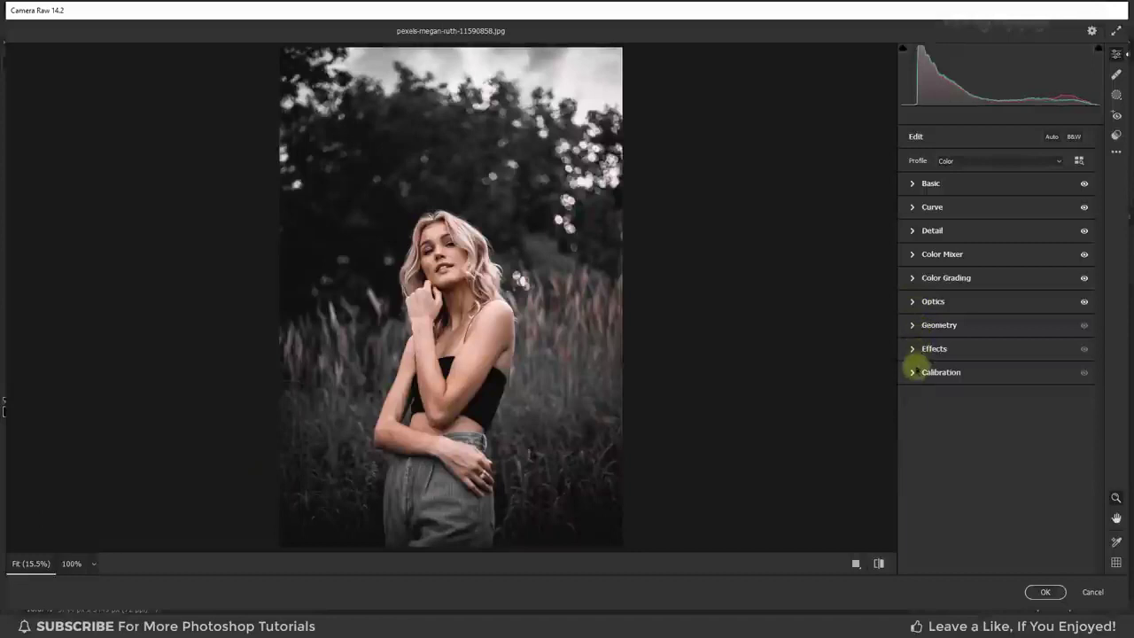
- Set the Calibration Green Primary Hue to +100
left_click(913, 372)
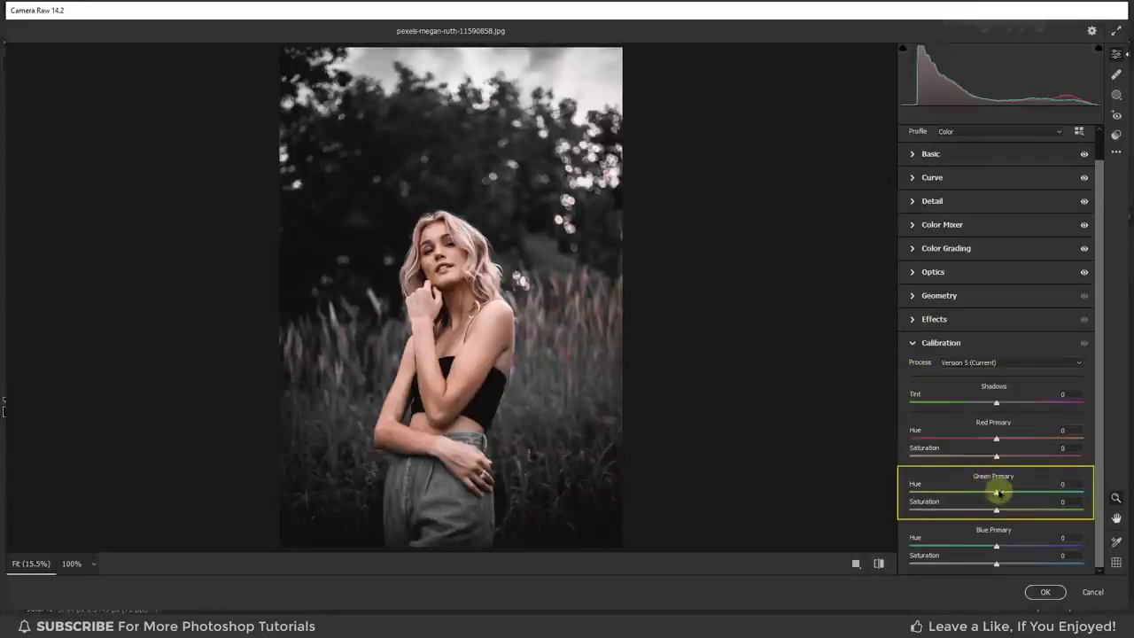
left_click_drag(997, 495, 1082, 495)
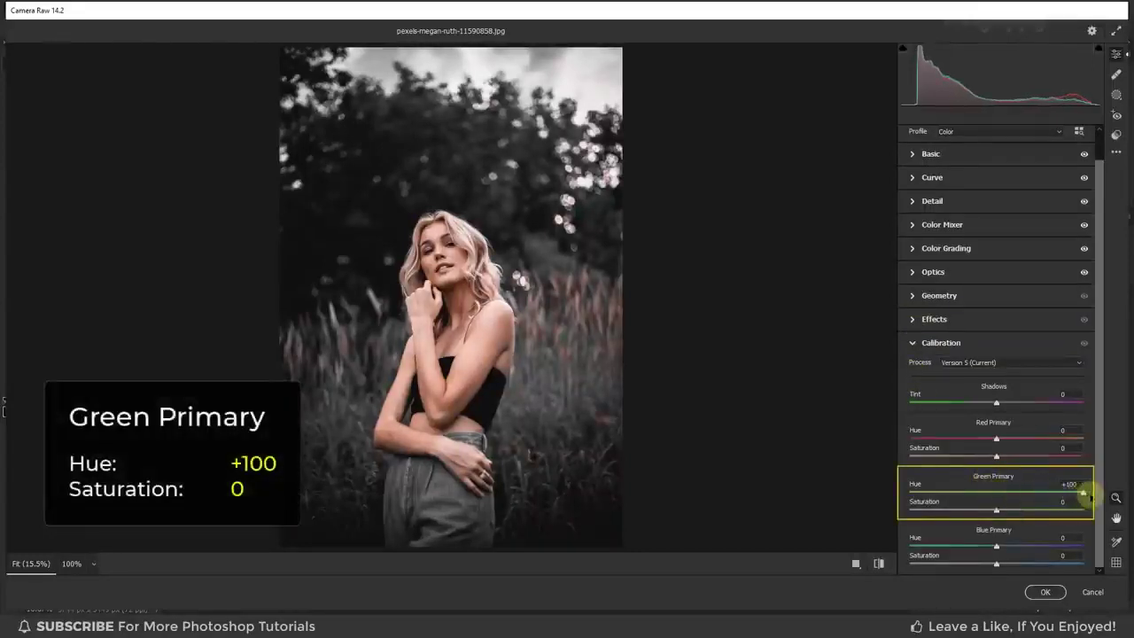
left_click(913, 344)
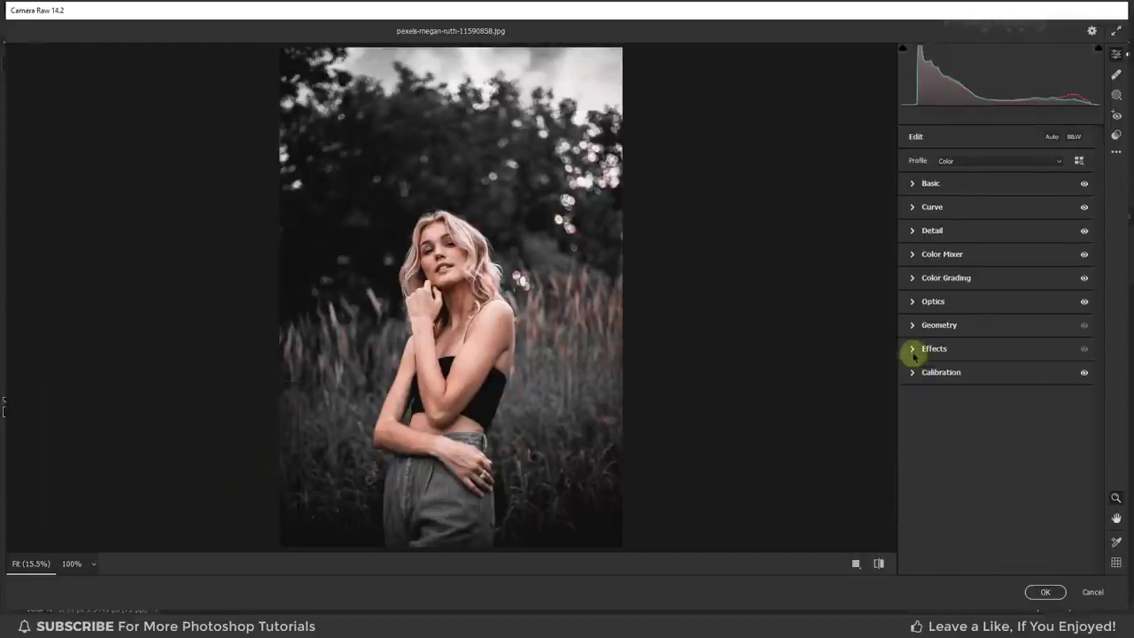
- Toggle the before/after view twice to compare against the original photo
left_click(879, 564)
left_click(879, 564)
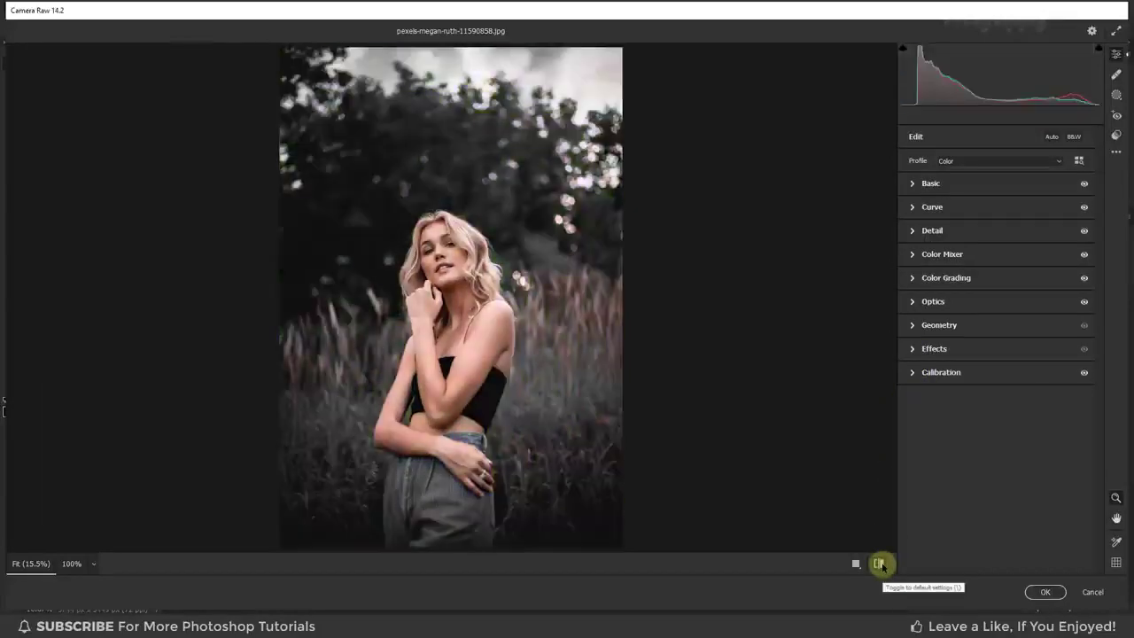
left_click(879, 563)
left_click(879, 564)
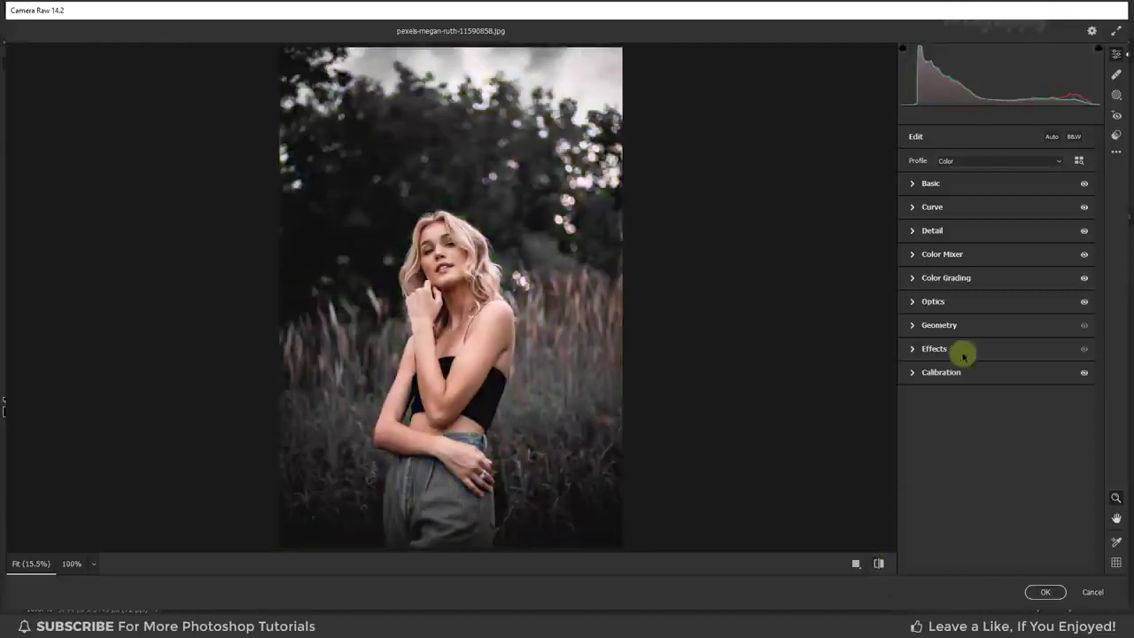
- Save the current settings as a Camera Raw preset named 'Black Tone - Webflippy'
left_click(1117, 153)
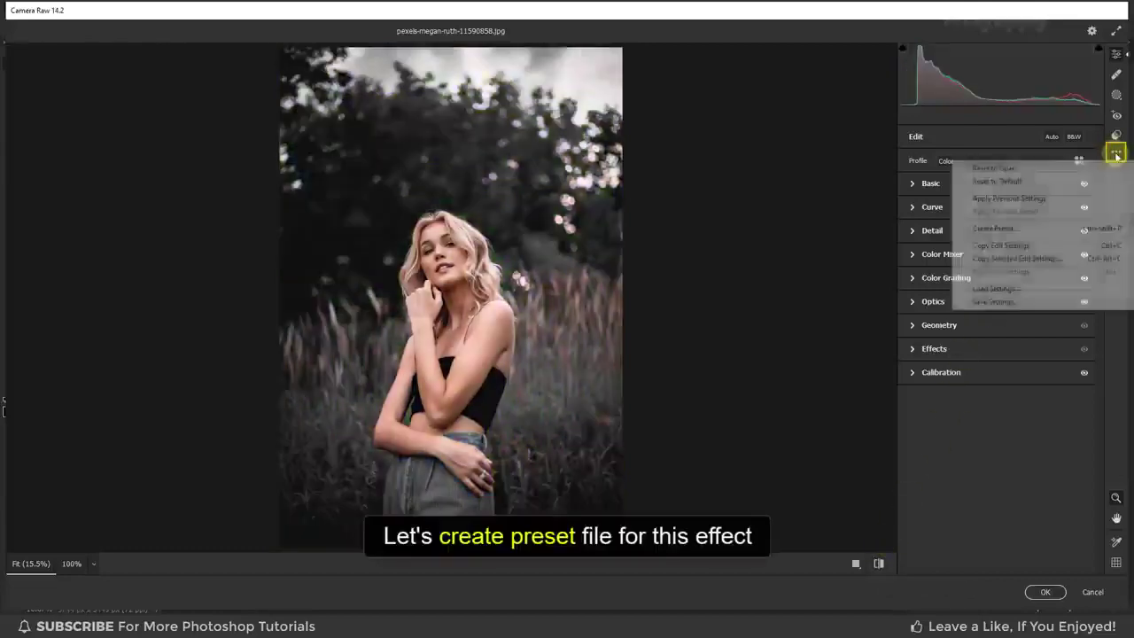
left_click(1029, 232)
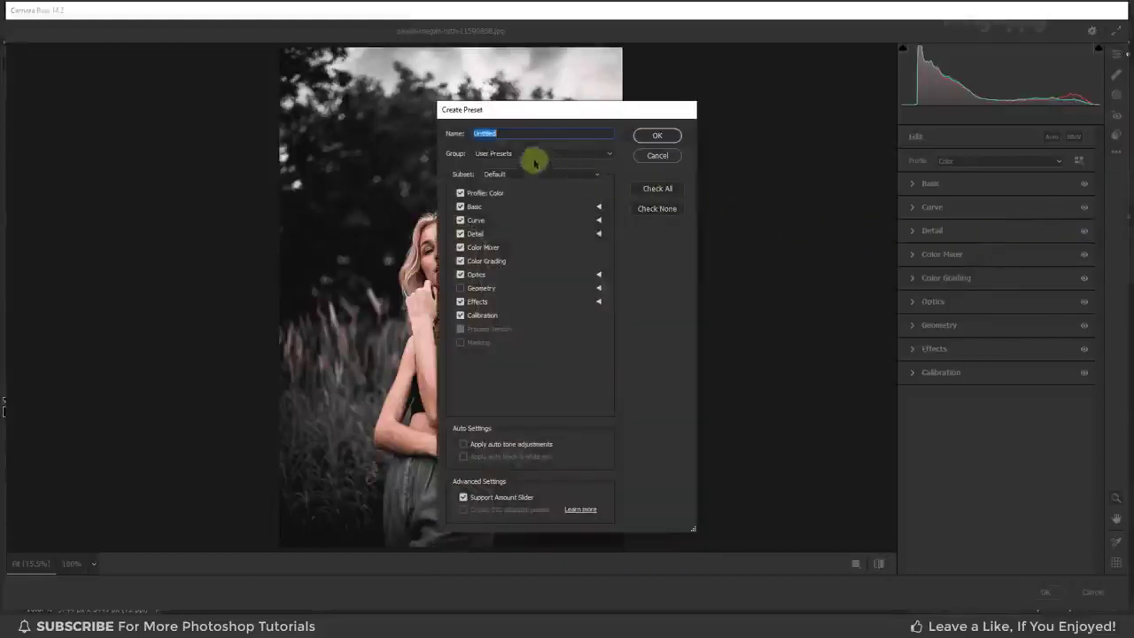
type("Black To")
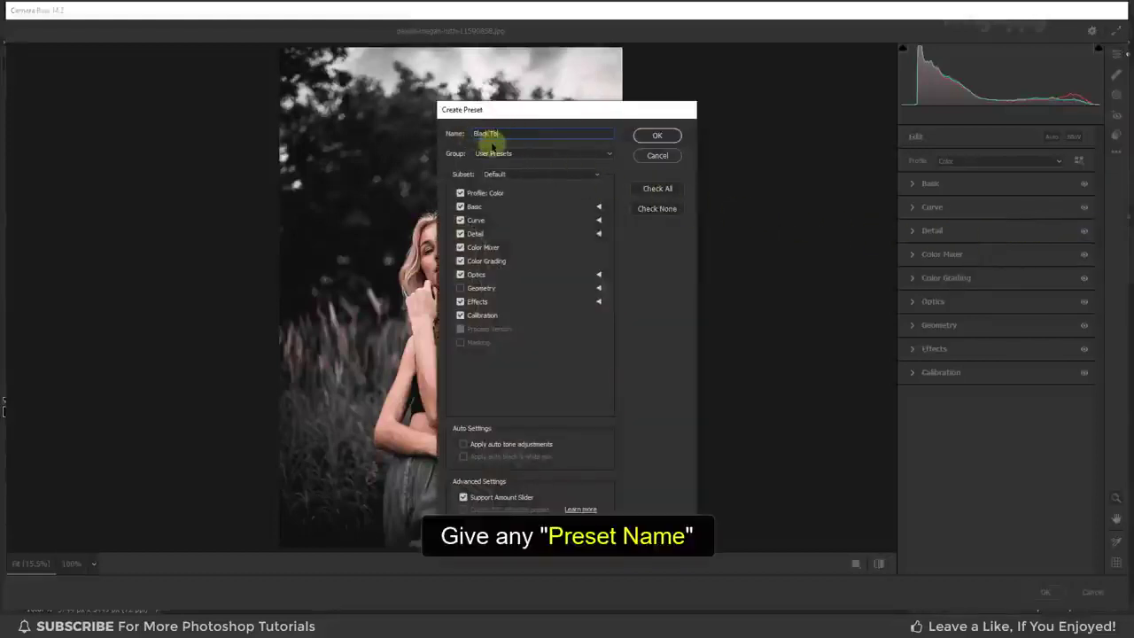
type("ix")
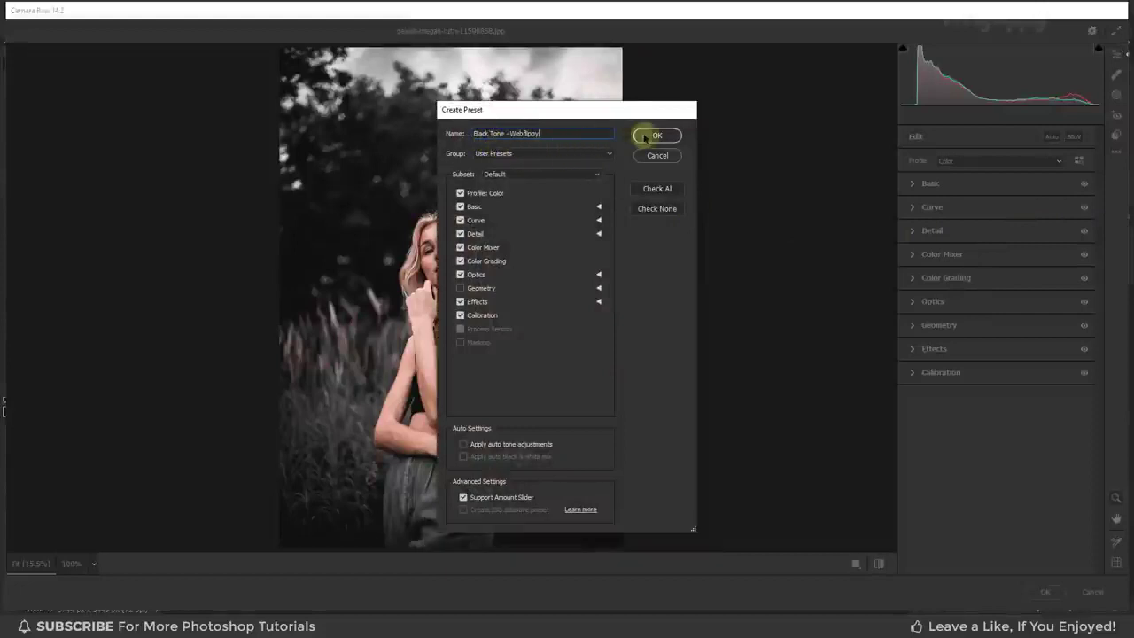
left_click(657, 135)
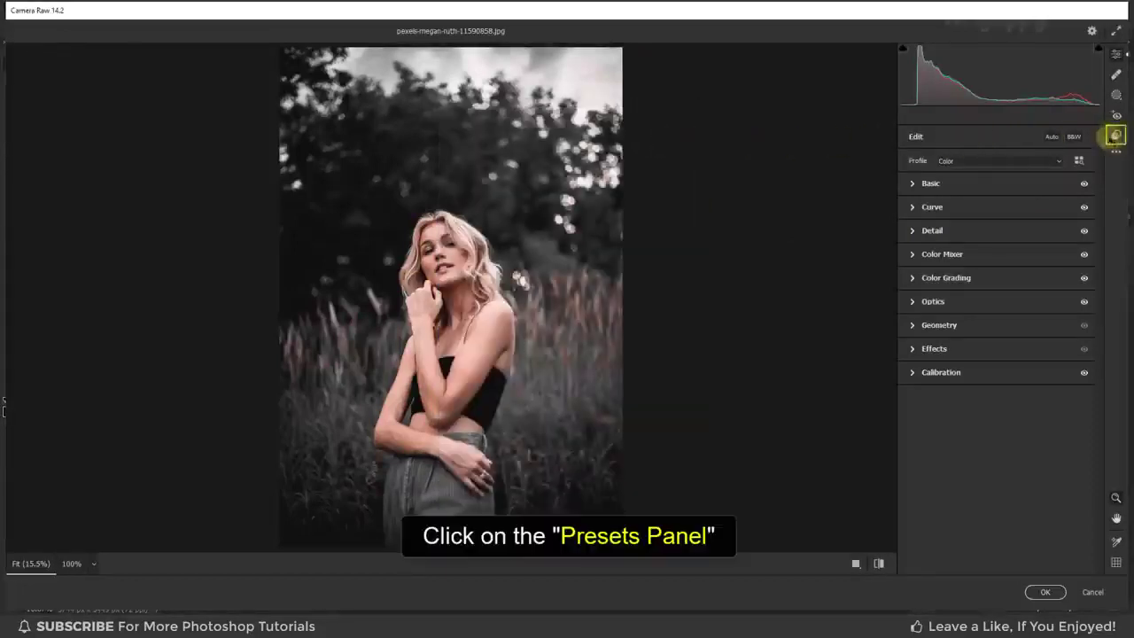
- Compare the graded look against default settings and commit the Camera Raw filter
left_click(1115, 135)
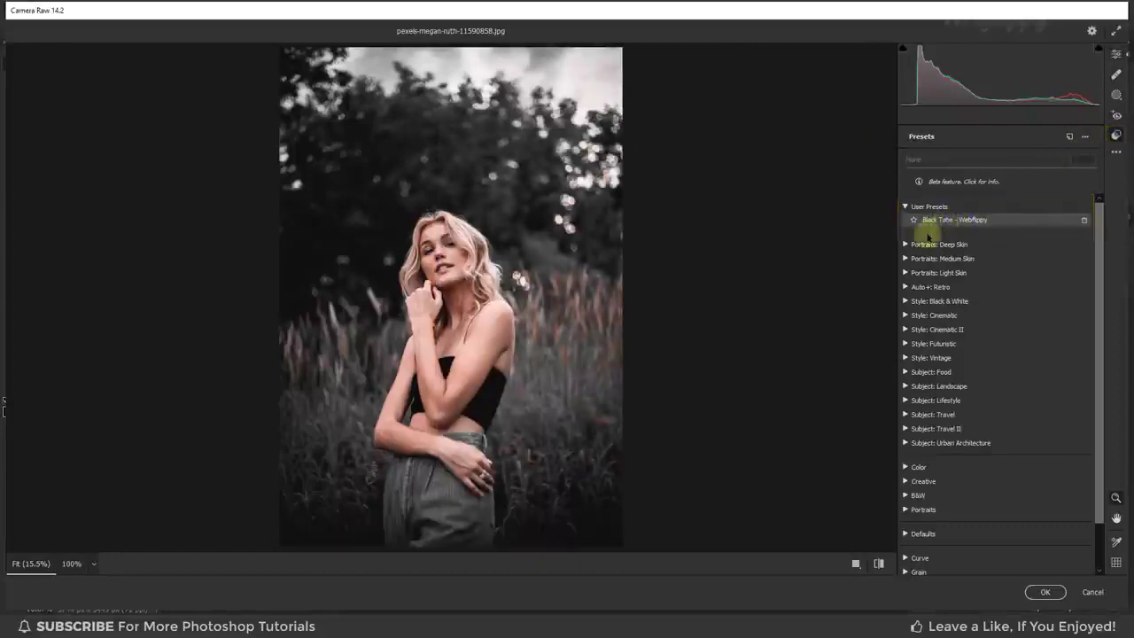
left_click(878, 564)
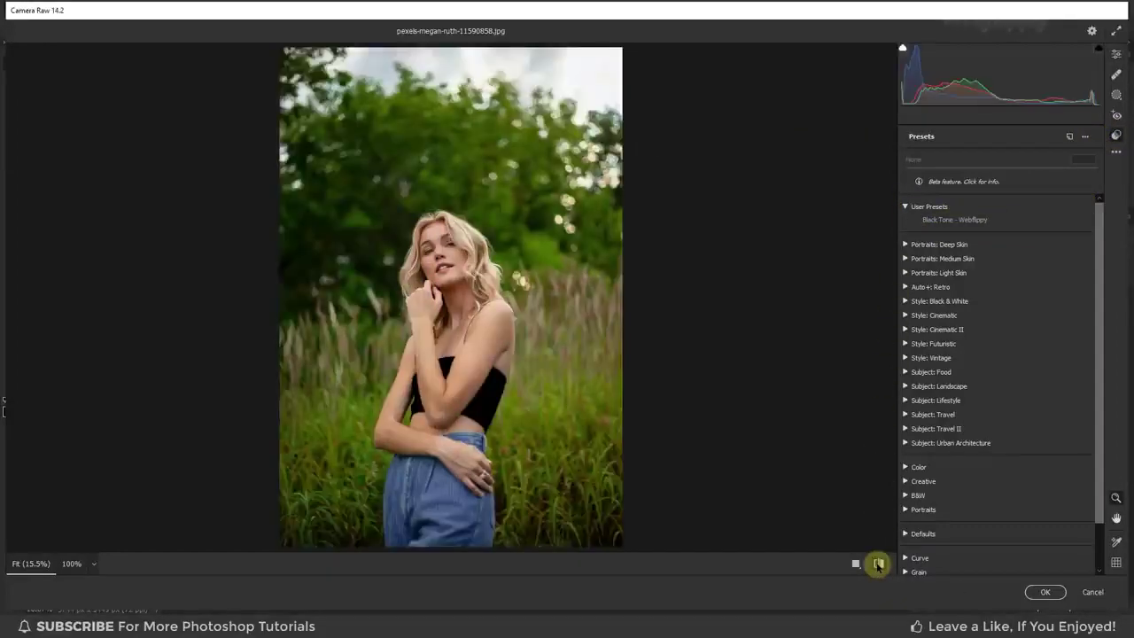
left_click(879, 565)
left_click(878, 565)
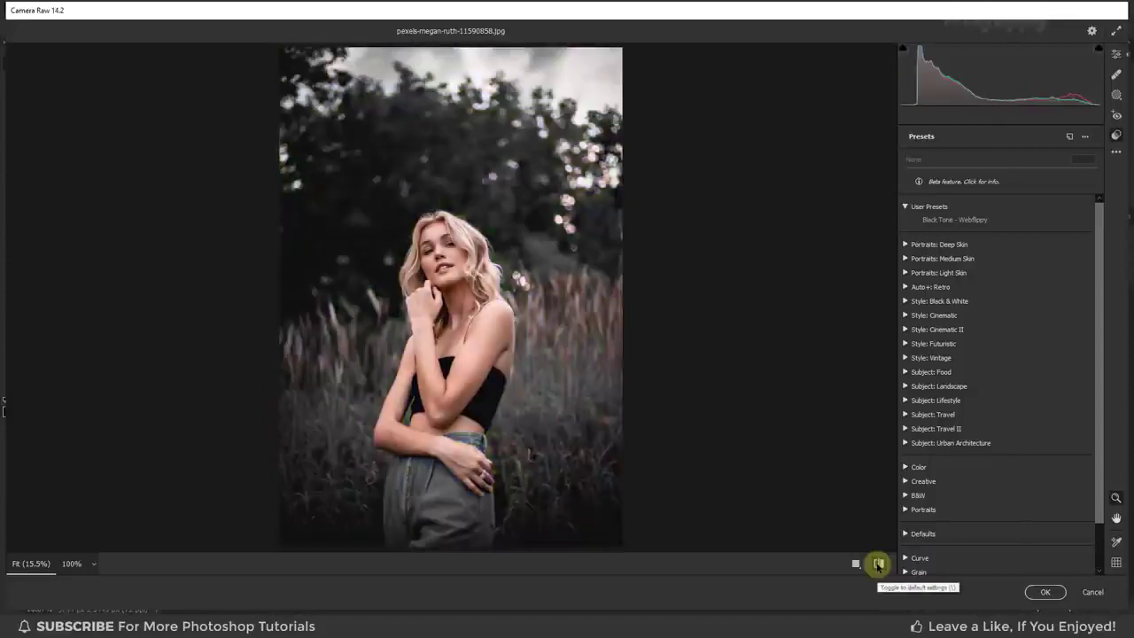
left_click(1042, 592)
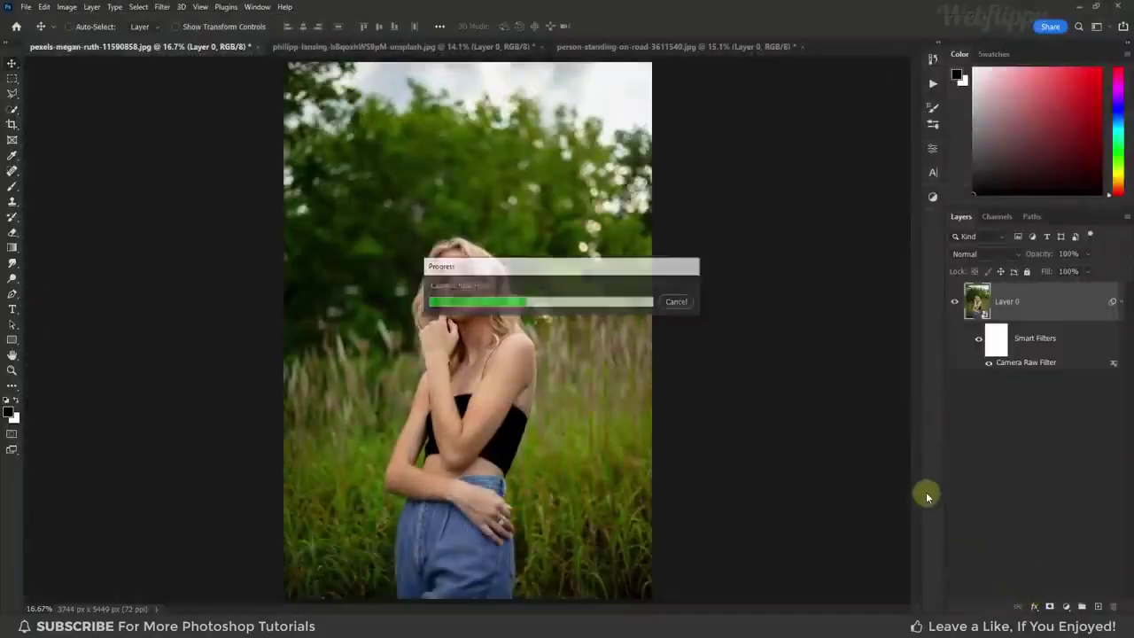
- Toggle the smart filter off and on, then switch to the stairs photo
left_click(977, 343)
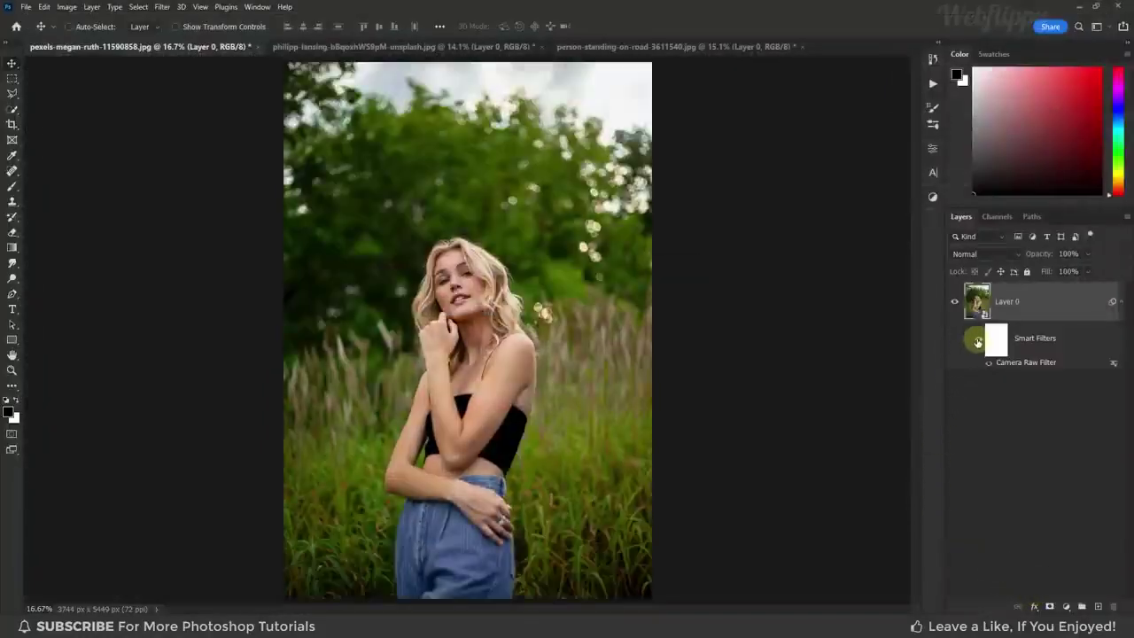
left_click(978, 341)
left_click(531, 50)
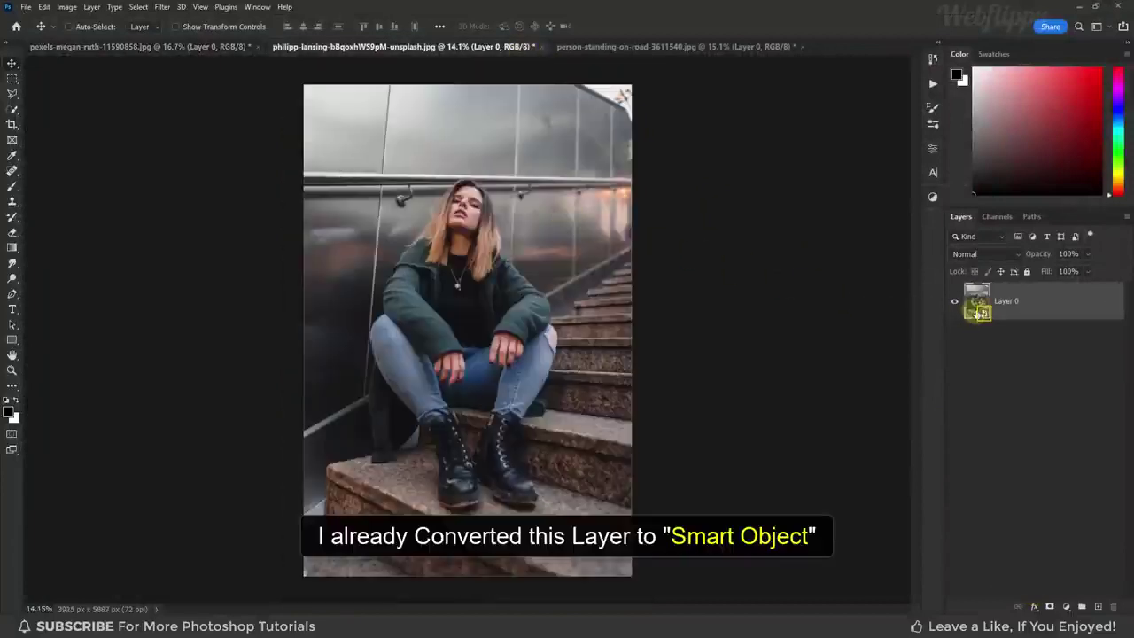
- Apply the Black Tone - Webflippy preset to the stairs photo in Camera Raw
left_click(162, 7)
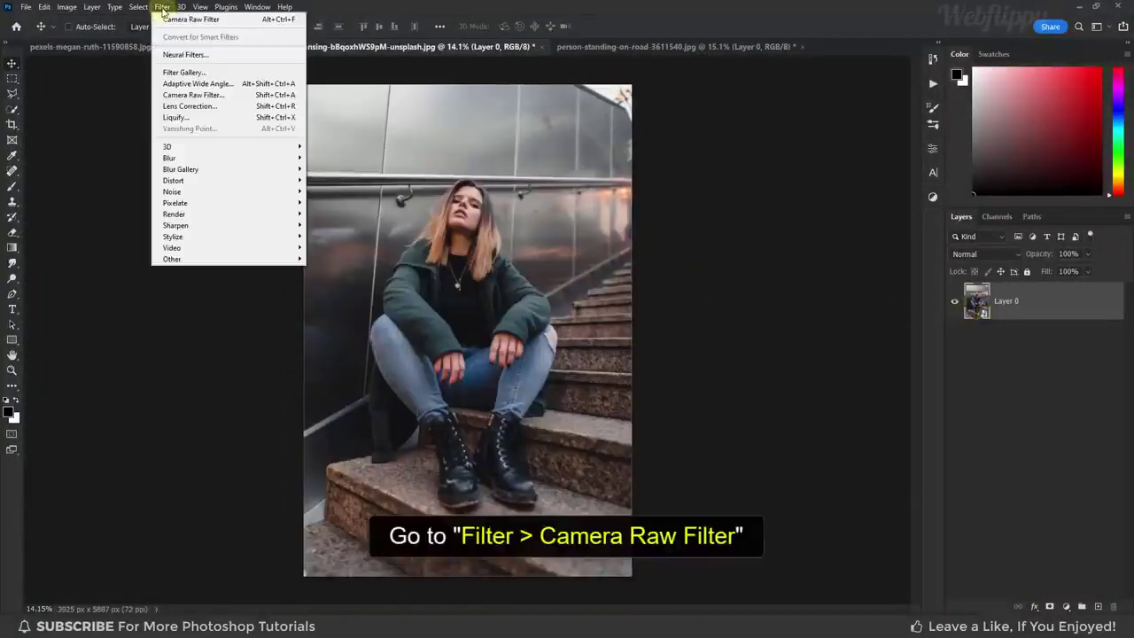
left_click(222, 98)
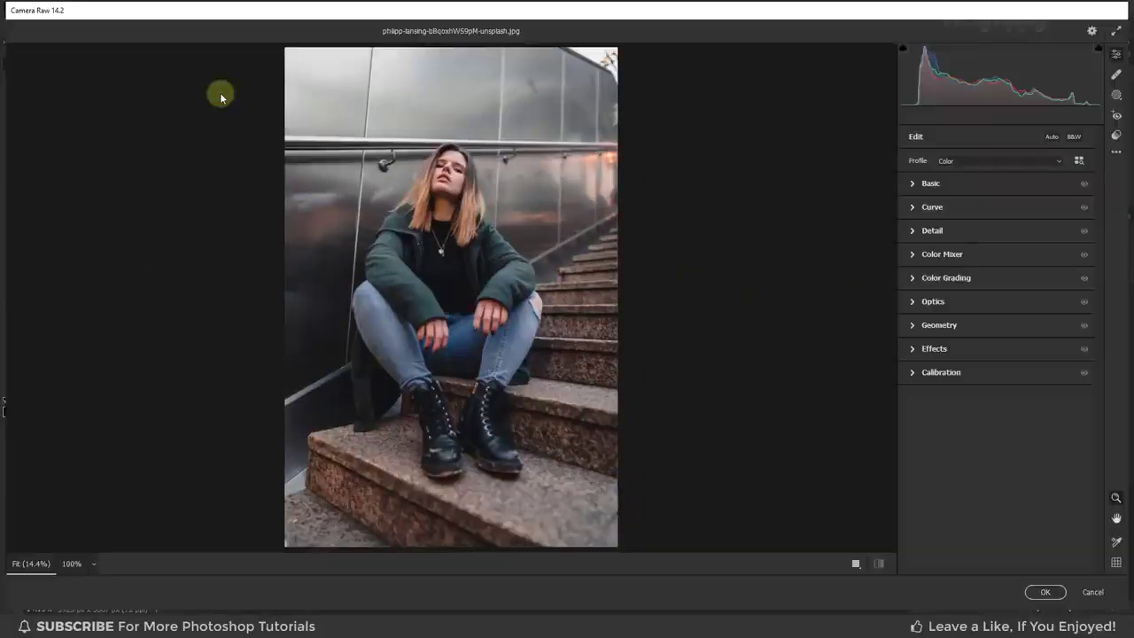
left_click(1114, 135)
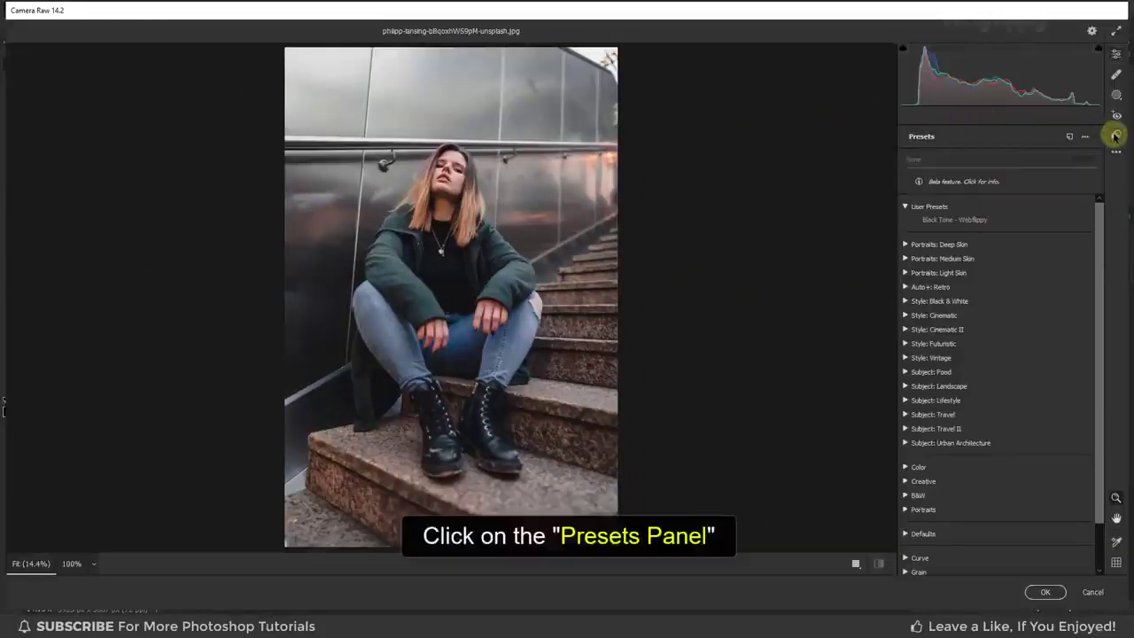
left_click(947, 221)
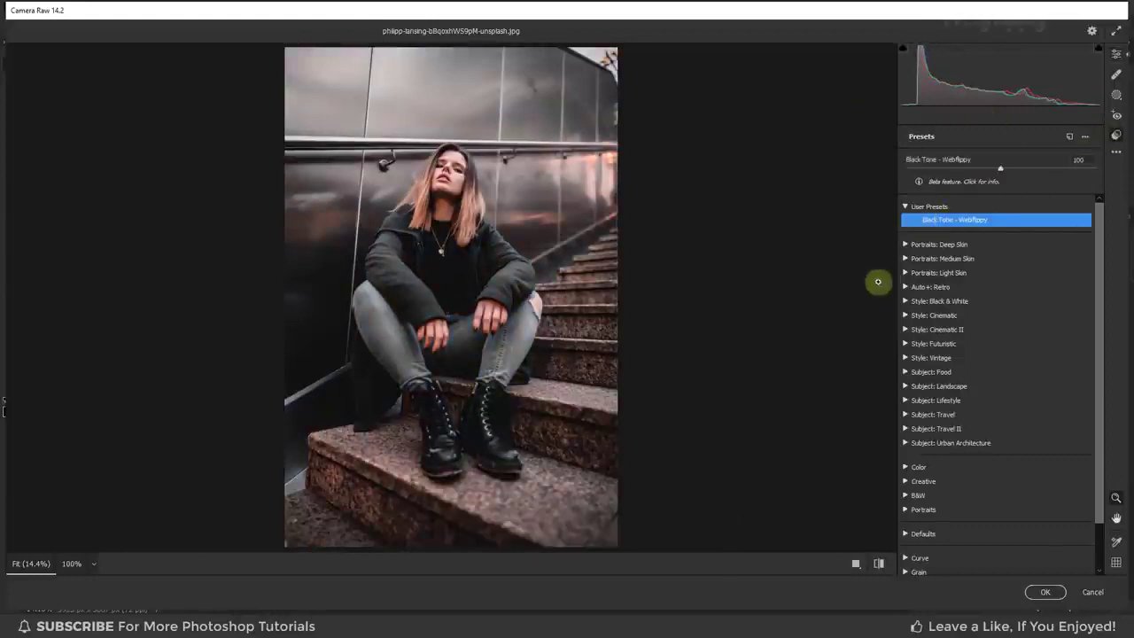
- Compare with defaults, commit the filter, and switch to the forest road photo
left_click(879, 565)
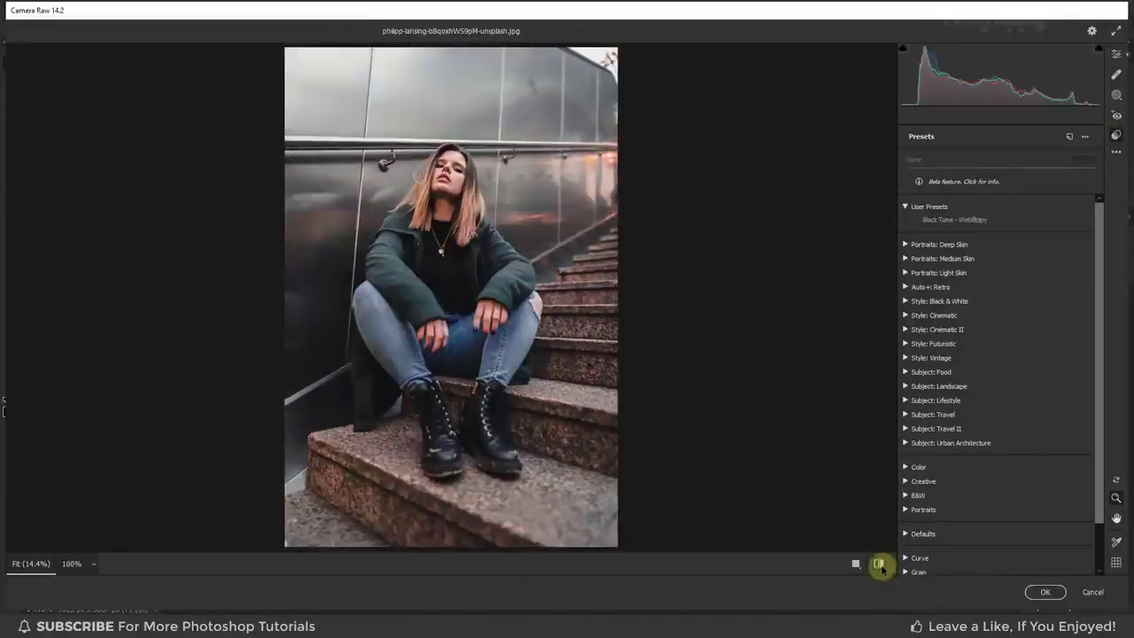
left_click(882, 569)
left_click(1046, 592)
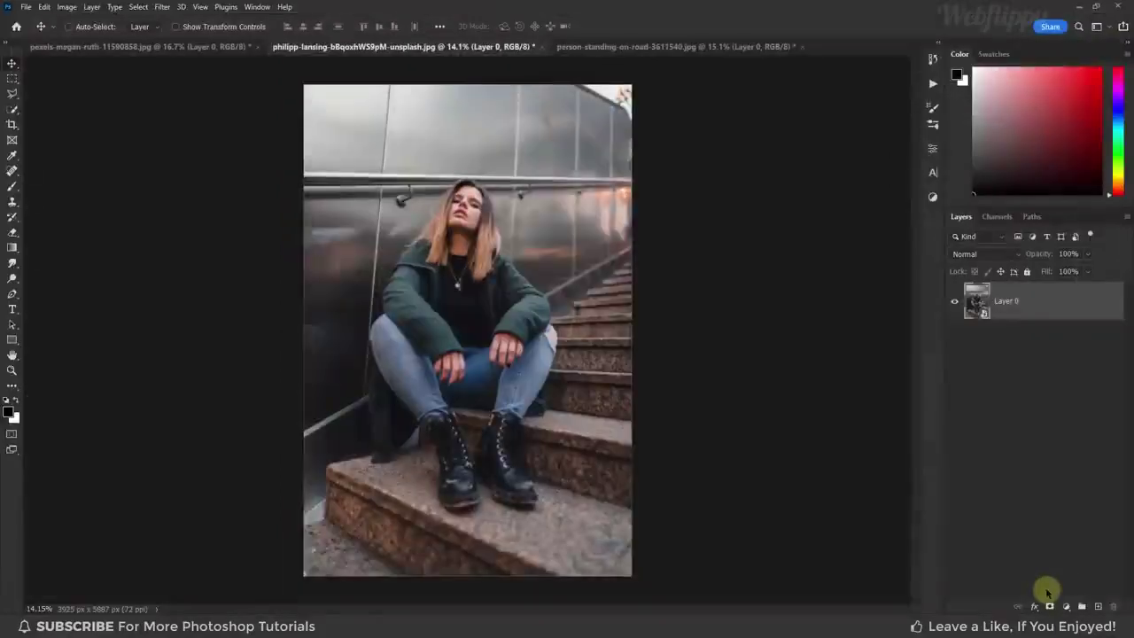
left_click(979, 339)
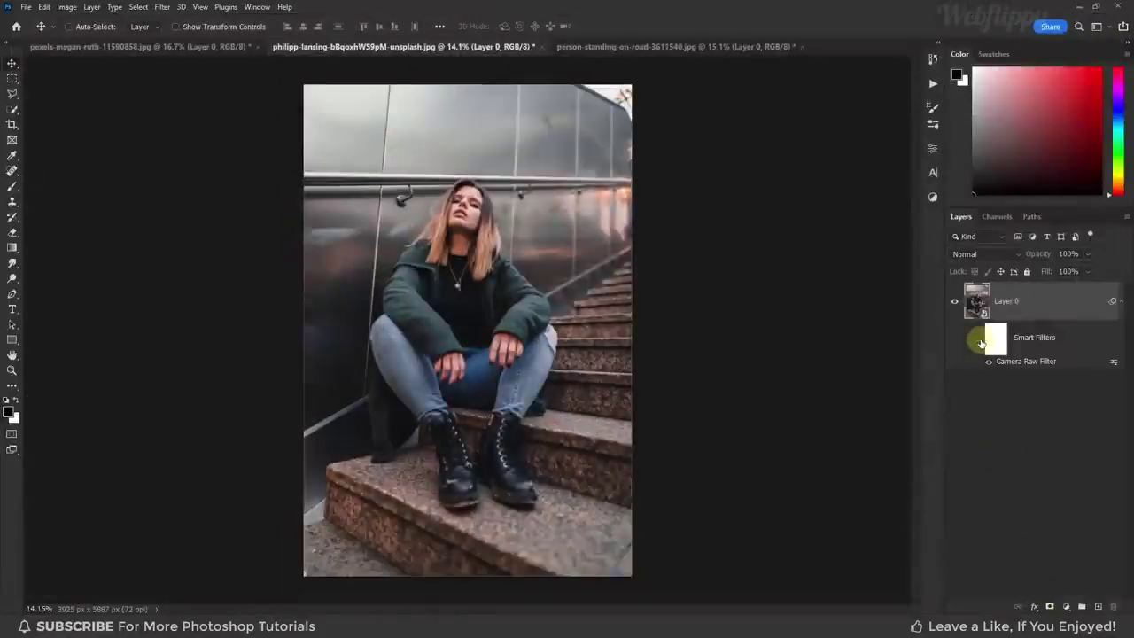
left_click(730, 46)
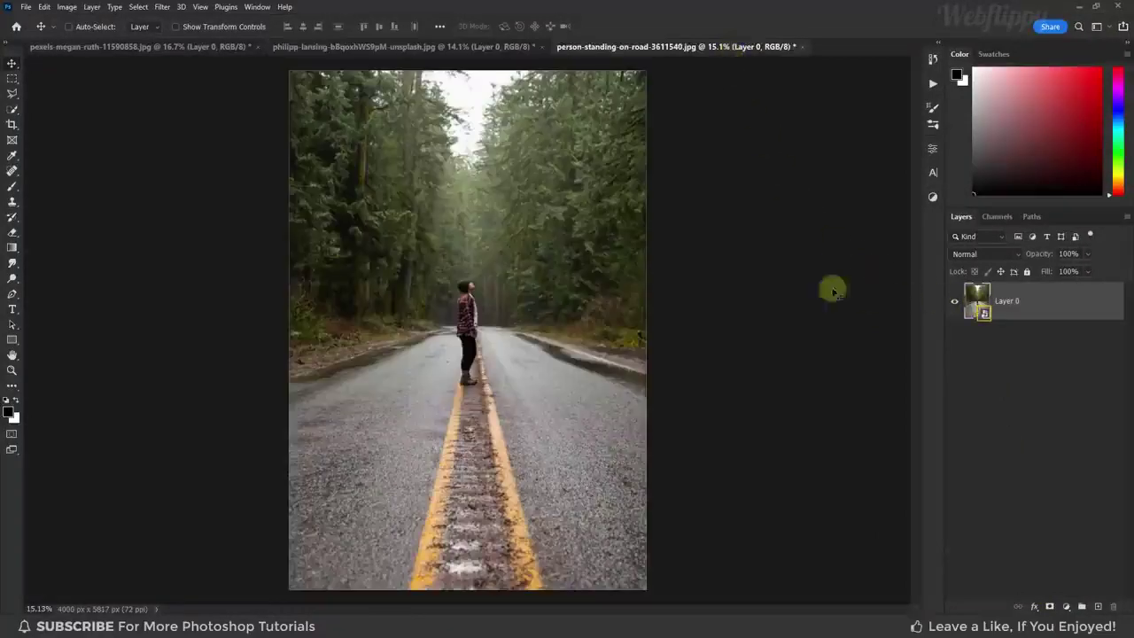
- Apply the Black Tone - Webflippy preset to the road photo, aiming for amount 131
left_click(163, 7)
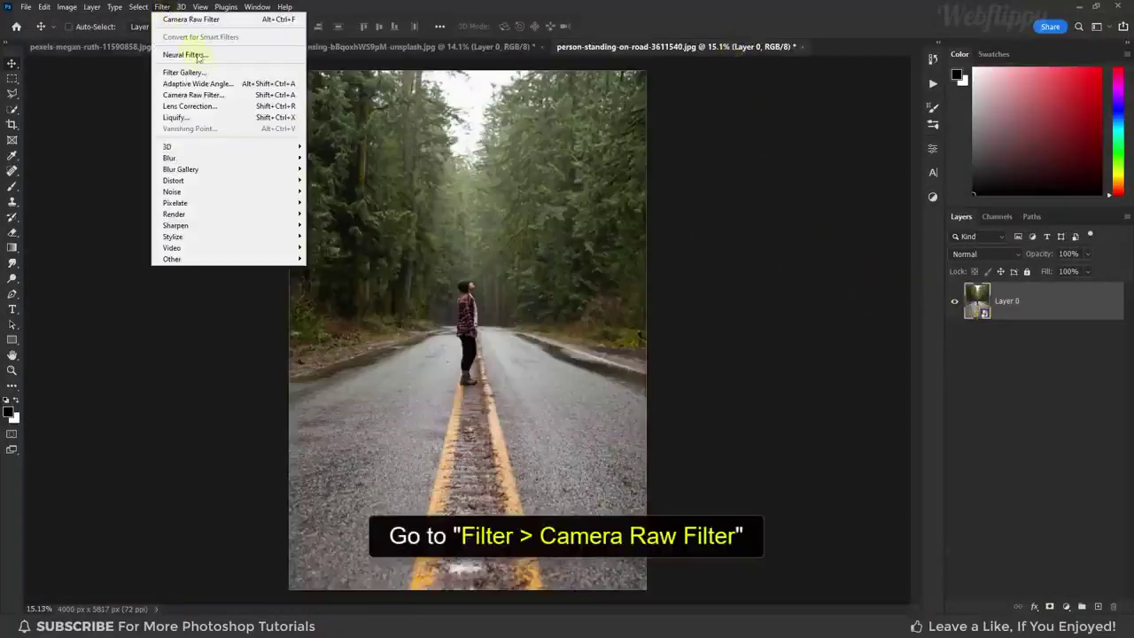
left_click(221, 95)
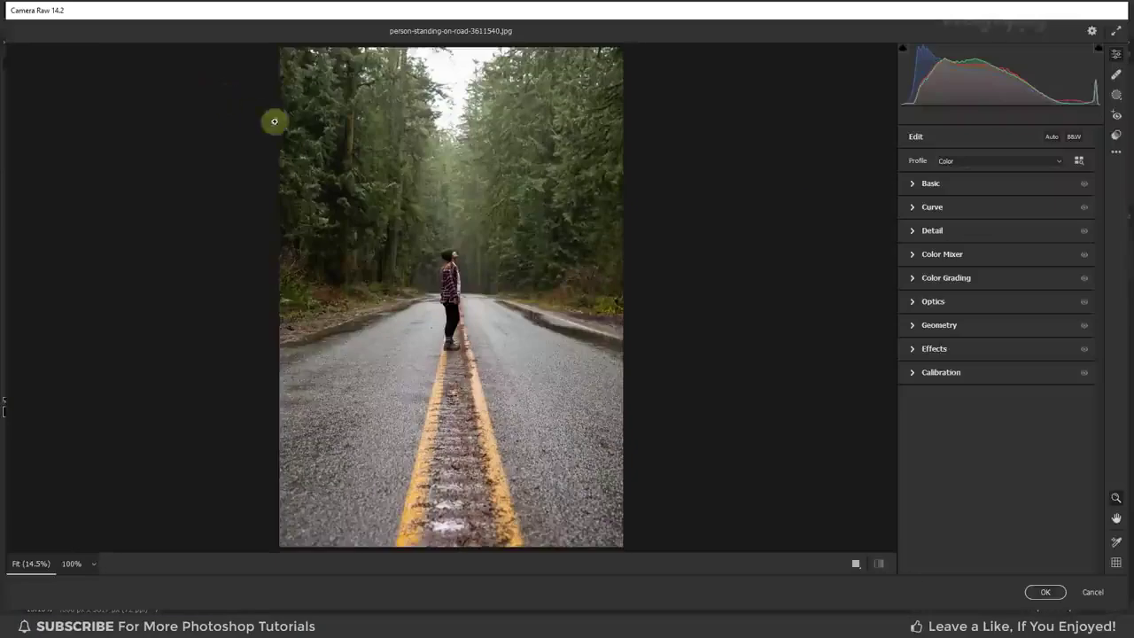
left_click(1115, 135)
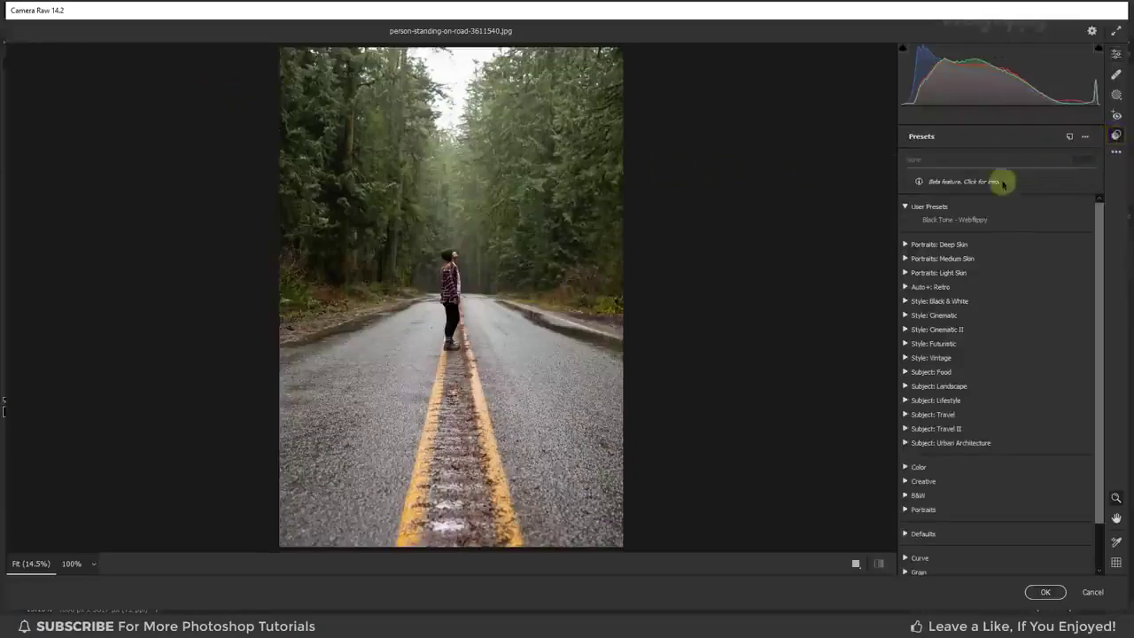
left_click(943, 221)
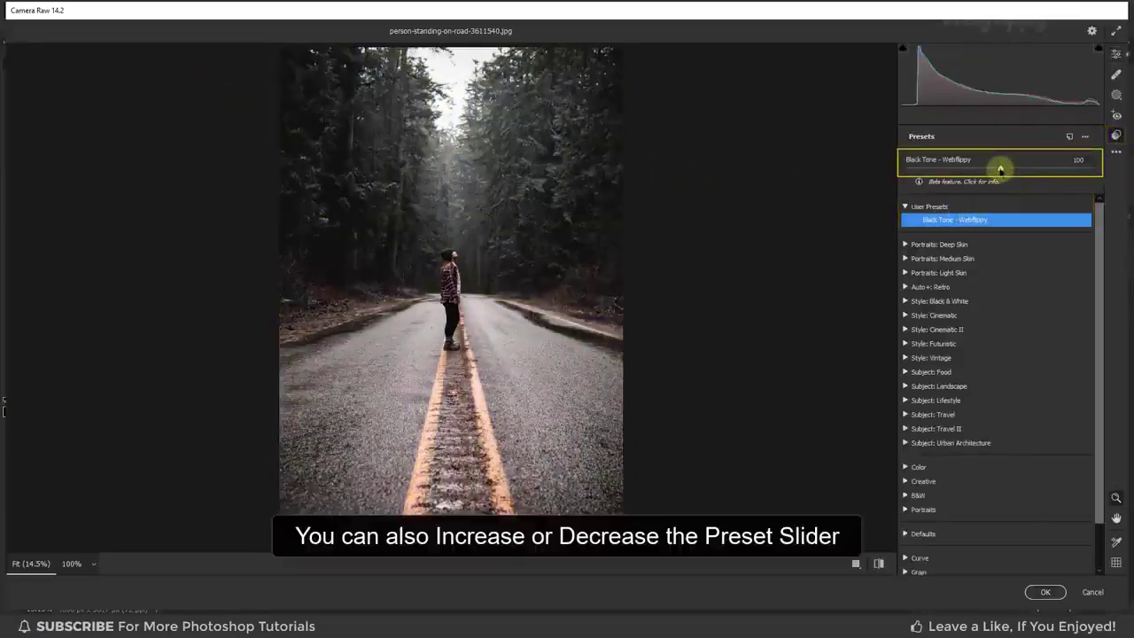
mouse_move(1001, 168)
left_mouse_down()
mouse_move(940, 170)
mouse_move(1036, 170)
mouse_move(1000, 169)
left_mouse_up()
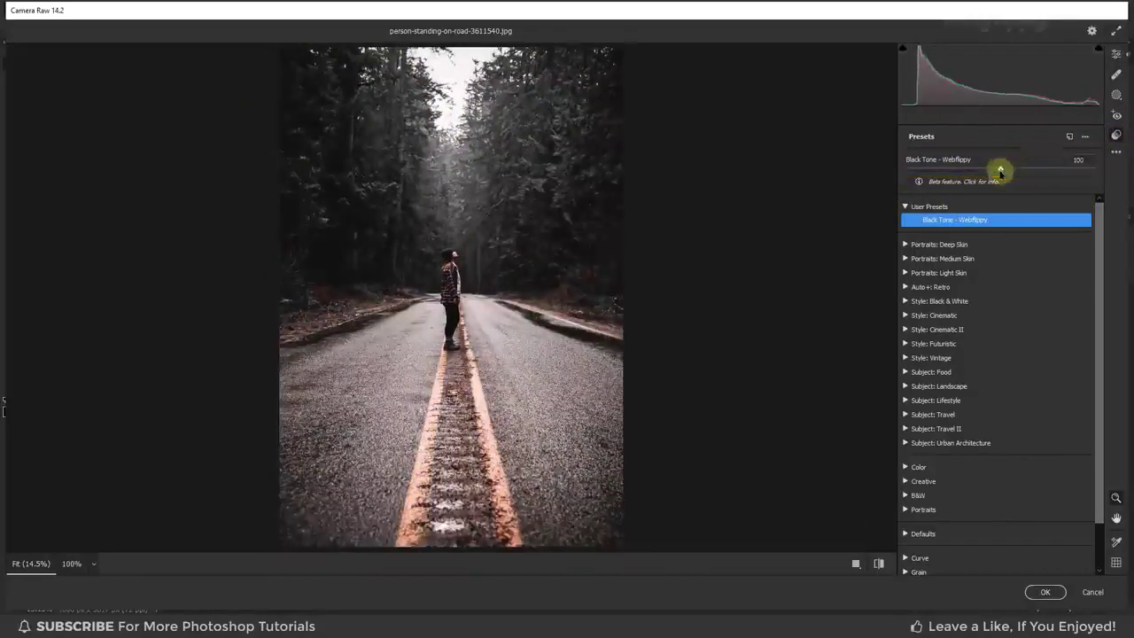
- Commit the Camera Raw filter and toggle the smart filter to compare with the original
left_click(1032, 592)
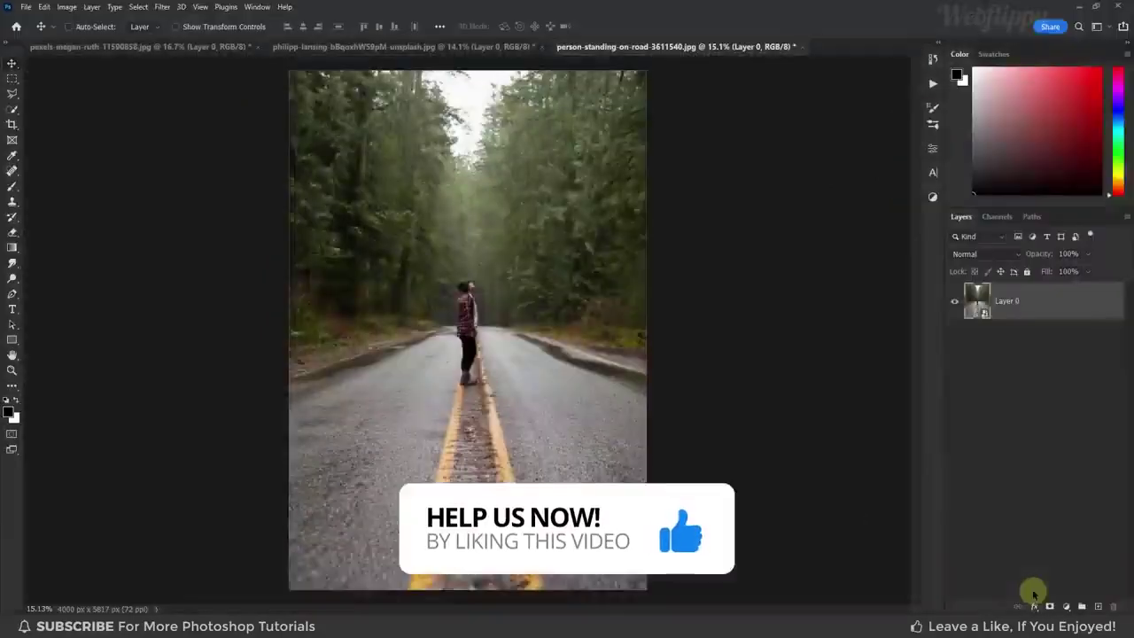
left_click(978, 338)
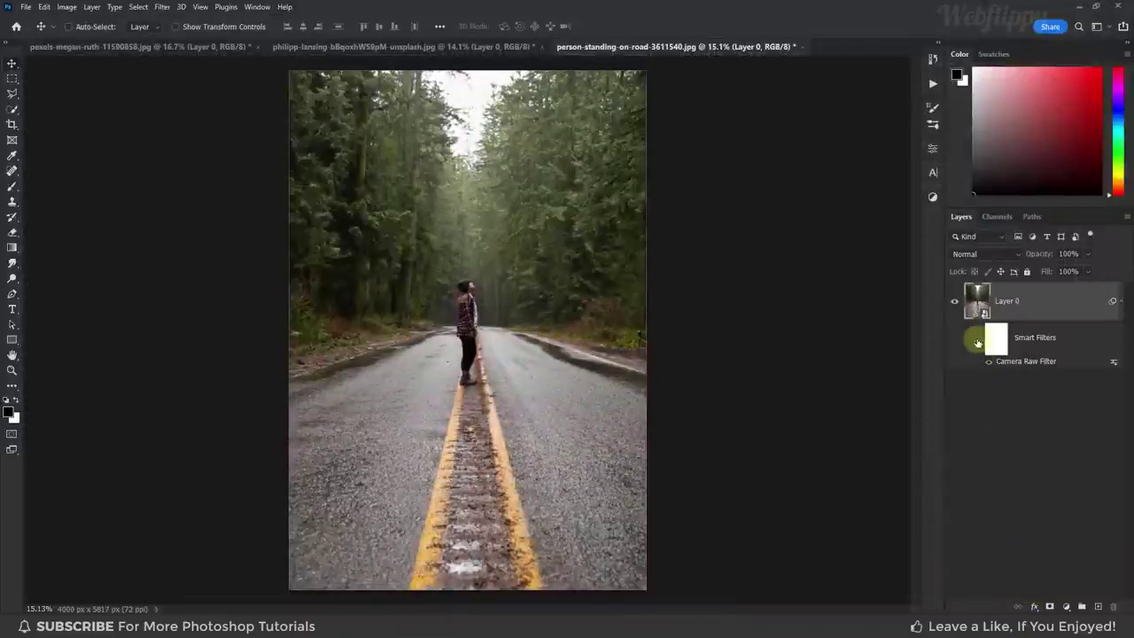
left_click(978, 339)
left_click(978, 340)
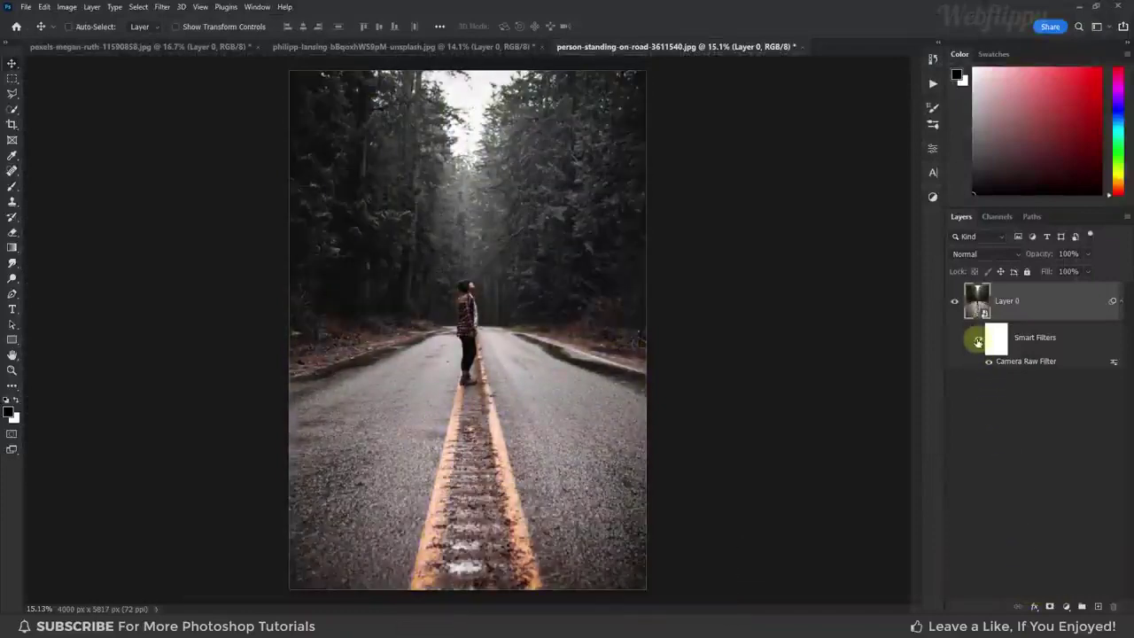